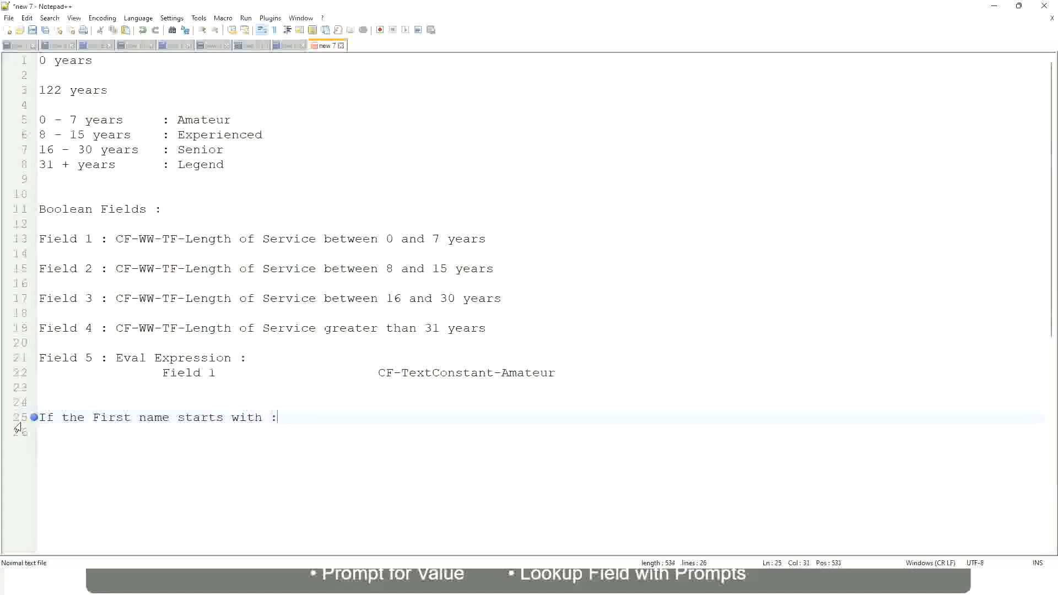
Complete the first-name condition on line 25 with the range A - G and the result "A Listers" in quotes.
type("A ")
type("- G")
type(": ")
type("A 1I")
key("BackSpace")
key("BackSpace")
type("Listers")
key("BackSpace")
key("ctrl+Left")
type("\"\"")
key("Right")
key("BackSpace")
key("Right")
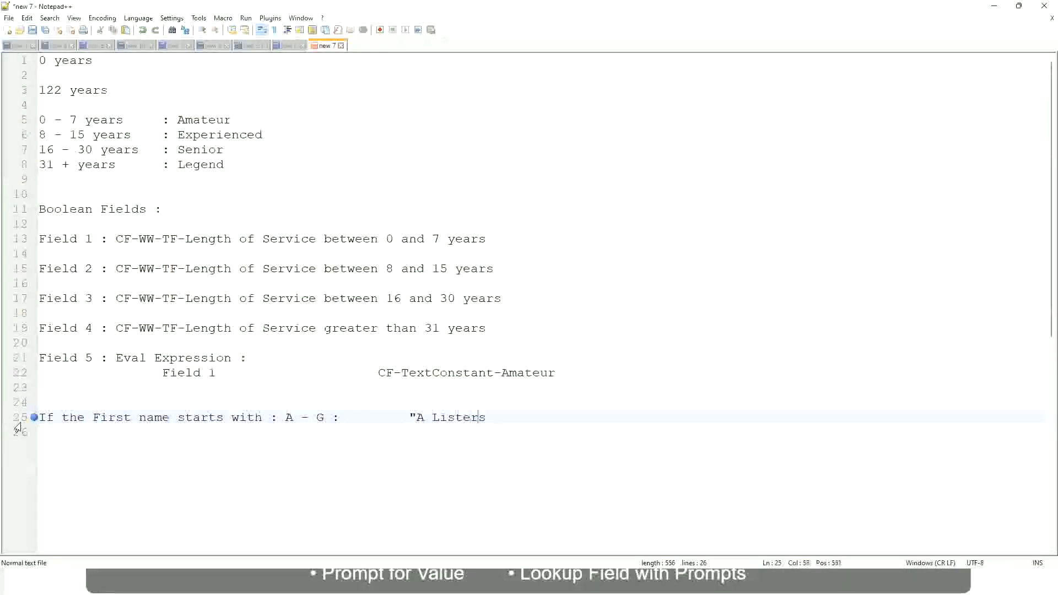
key("End")
key("Return")
type("\"")
key("BackSpace")
key("BackSpace")
type("\"")
Add a line below for the range H - P with the aligned result "His Majesty" in quotes.
key("Return")
type("H -")
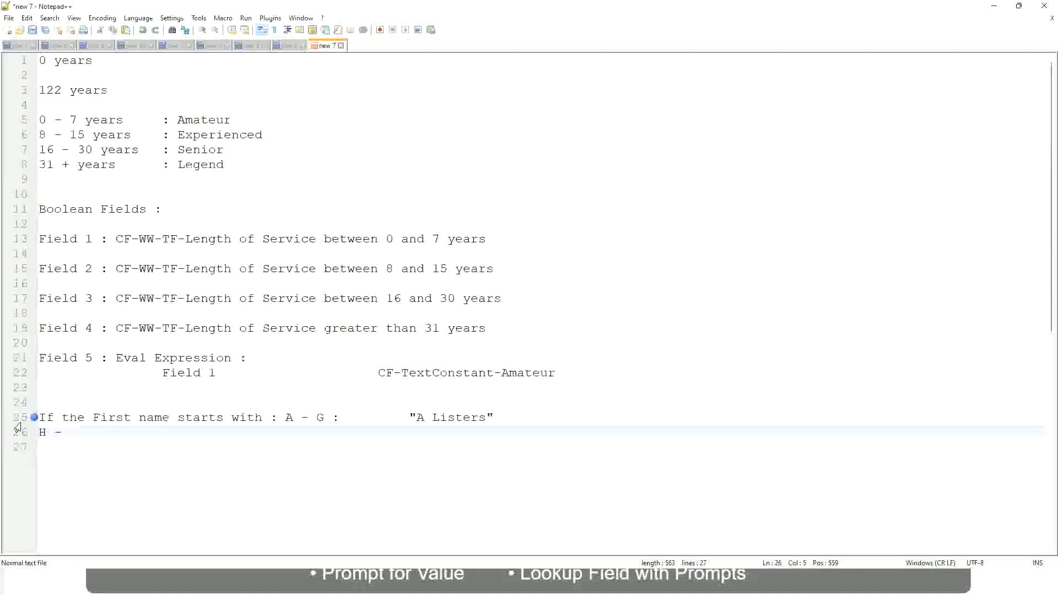
type("P")
key("Tab")
key("Tab")
key("Tab")
key("Tab")
key("Tab")
key("Tab")
key("Tab")
key("Tab")
key("Tab")
type(":")
key("Tab")
key("Tab")
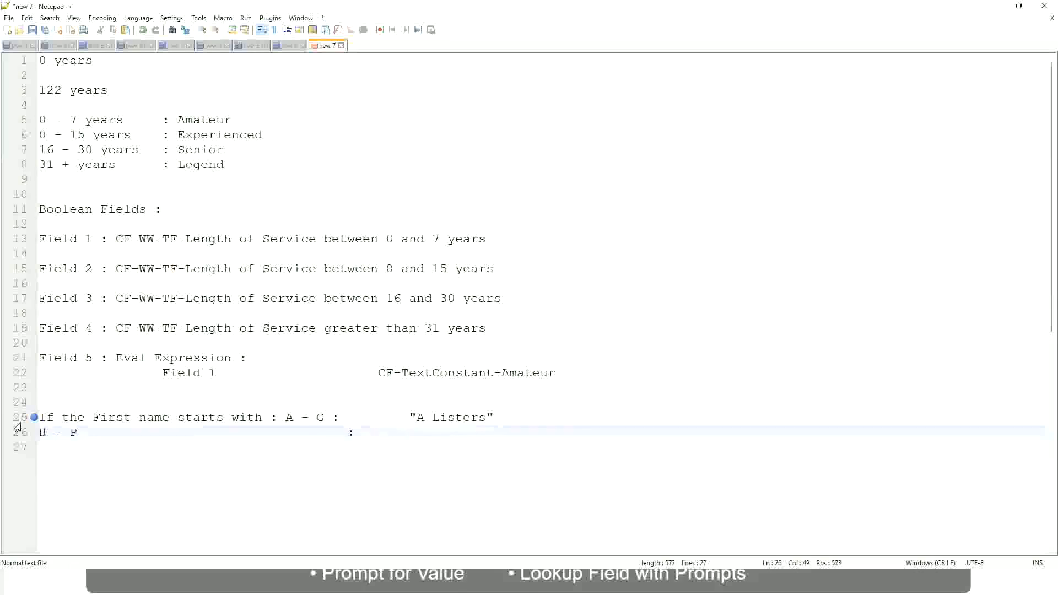
type("\"His Majesty")
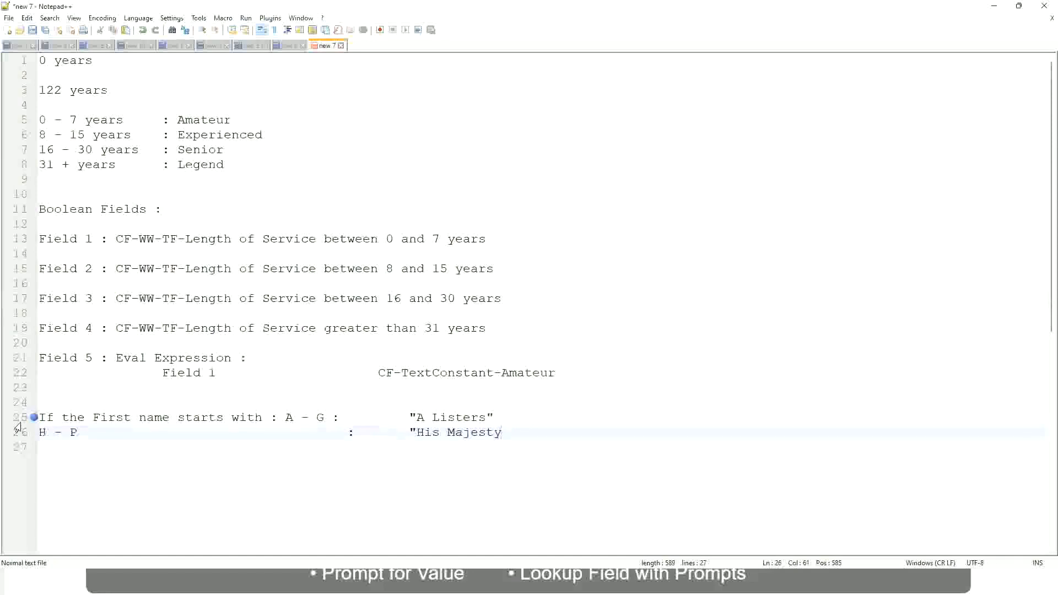
type("\"\"")
key("BackSpace")
key("BackSpace")
Add a third line for the range L - Z with the aligned result "Lords" in quotes.
key("Return")
type("L")
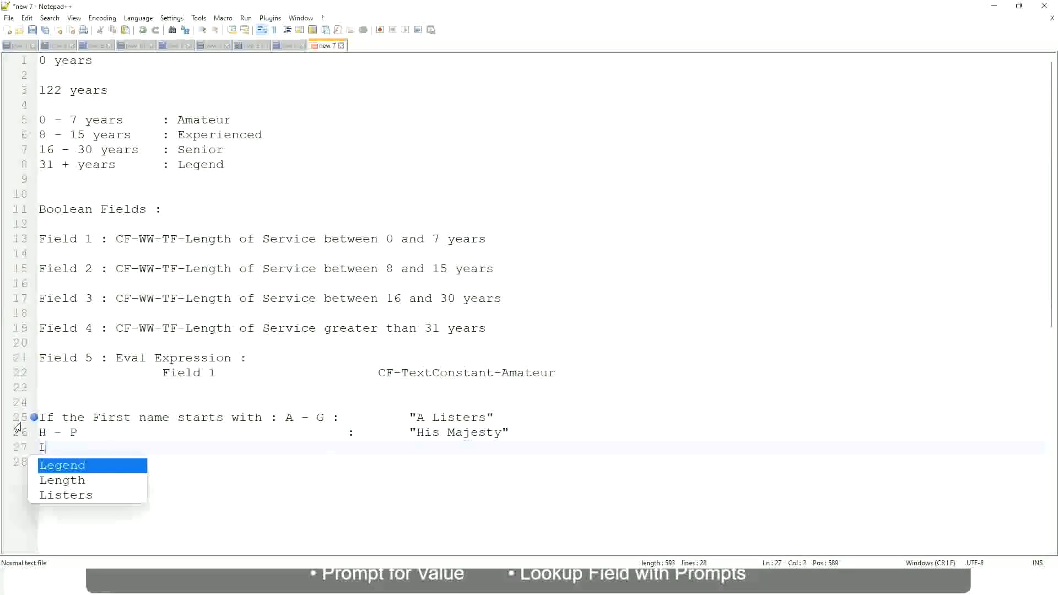
type(" - Z")
key("Tab")
key("Tab")
key("Tab")
key("Tab")
key("Tab")
key("Tab")
key("Tab")
key("Tab")
key("Tab")
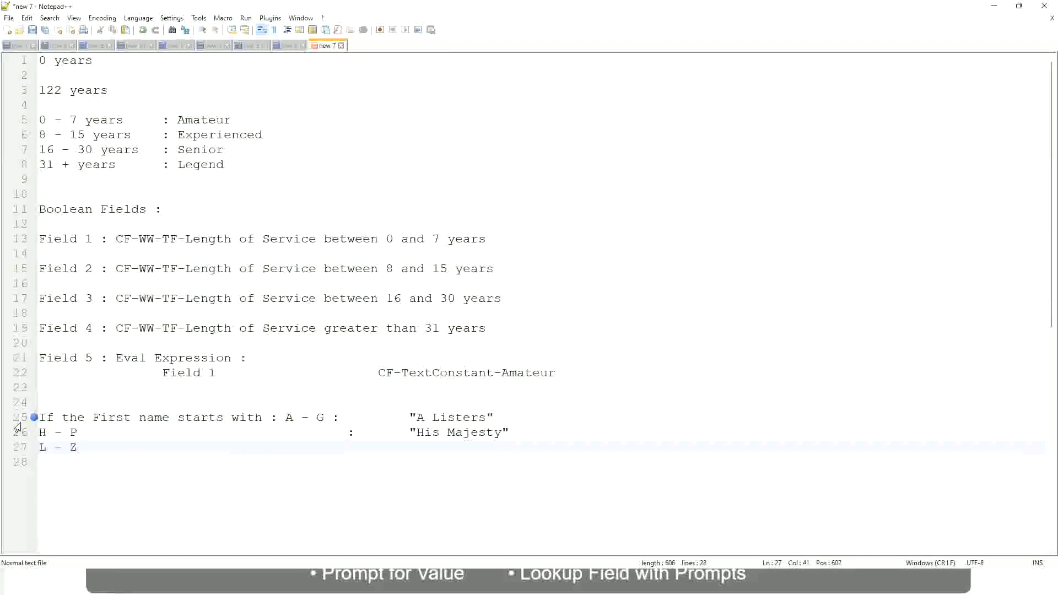
key("Tab")
key("Tab")
type("\"Lords")
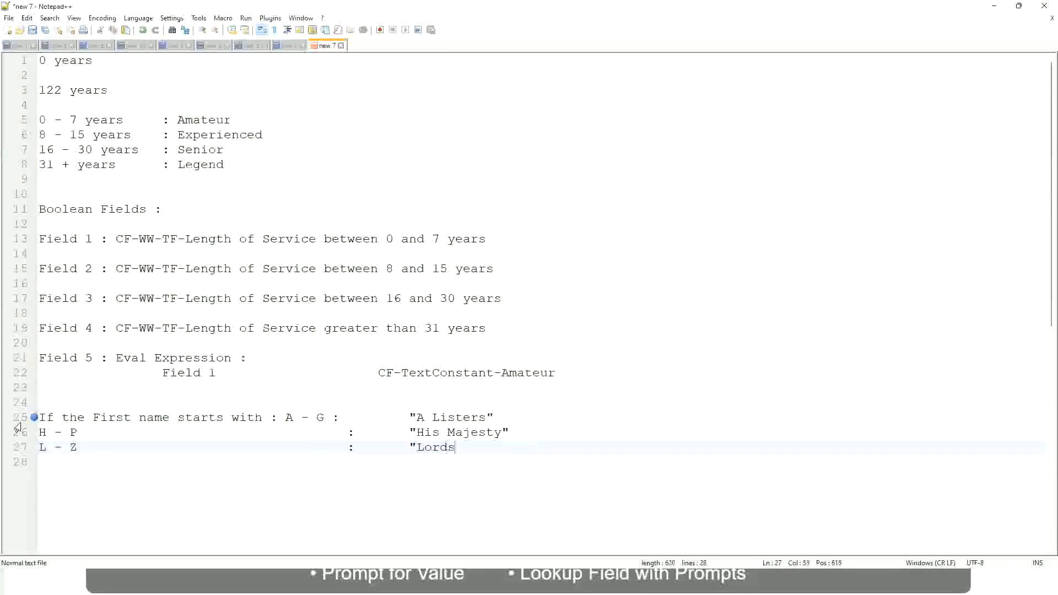
type("\"")
key("Right")
left_click_drag(469, 447, 508, 418)
left_click(442, 417)
left_click(478, 433)
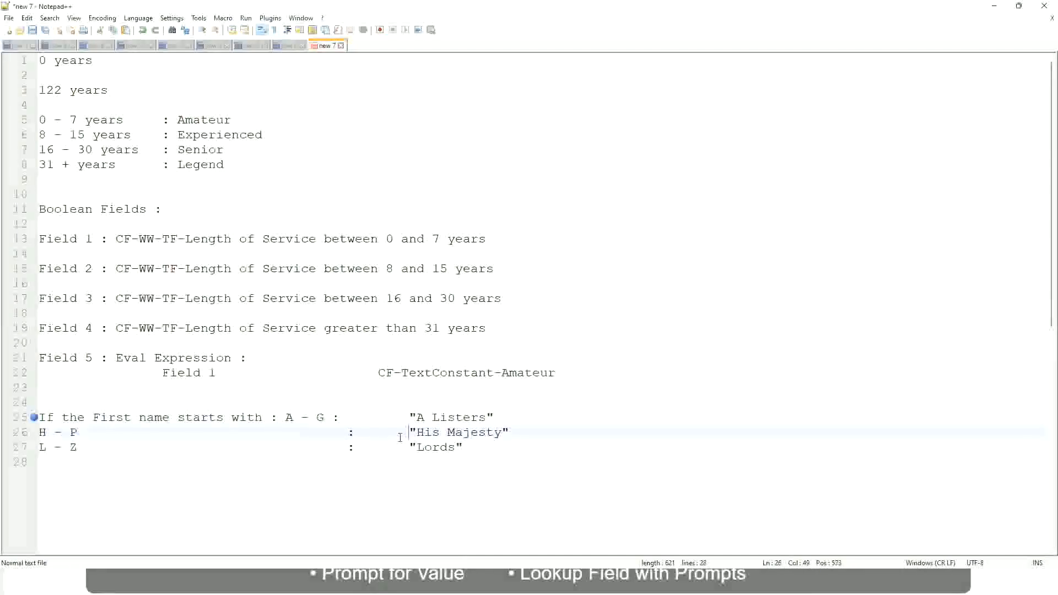
Replace the three first-name rule lines with a new condition beginning with "If".
left_click_drag(469, 447, 38, 417)
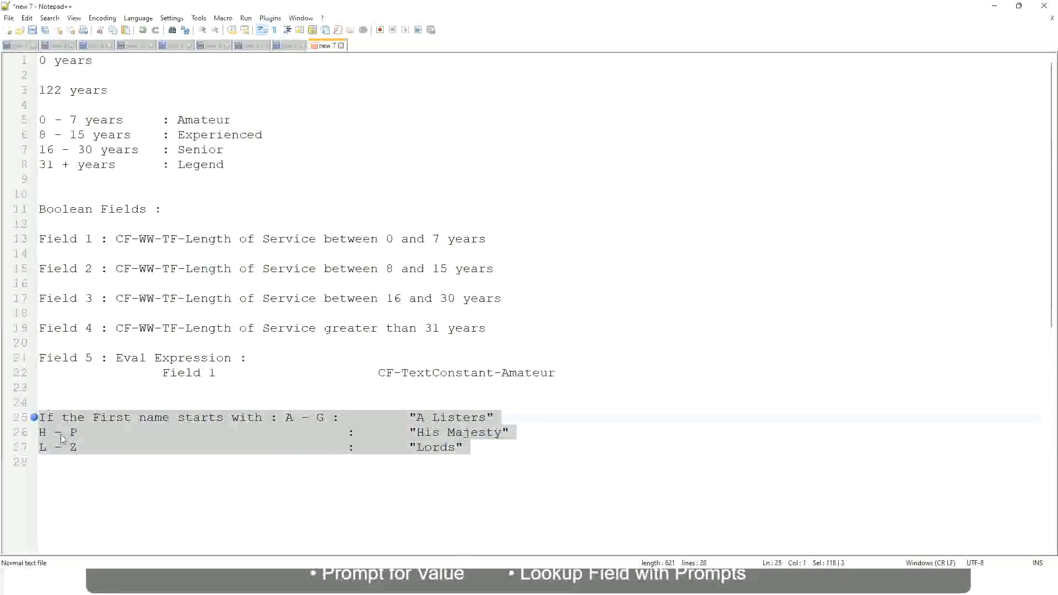
type("If ")
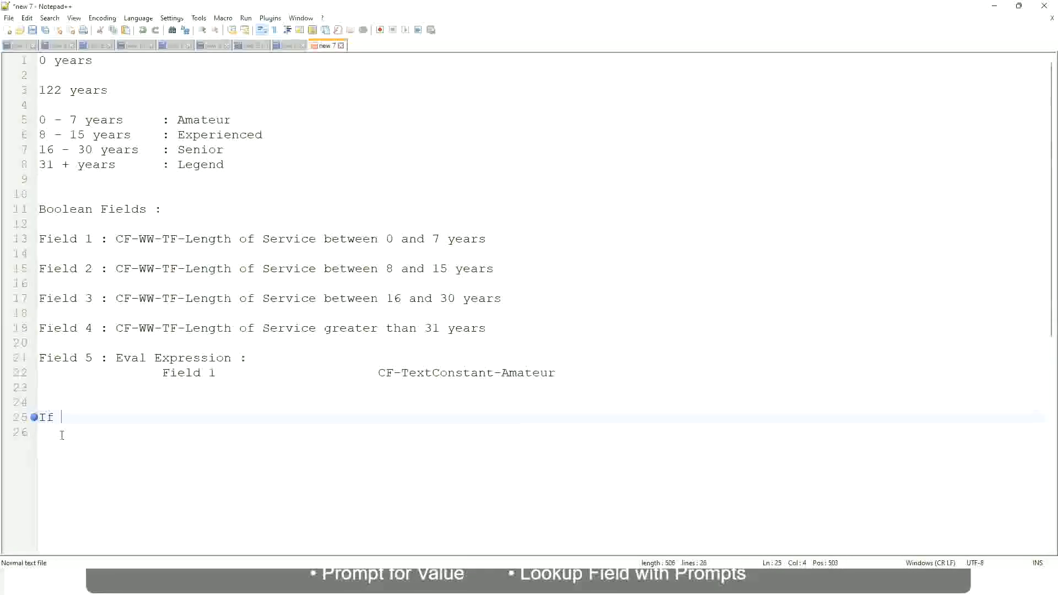
type("Prior E")
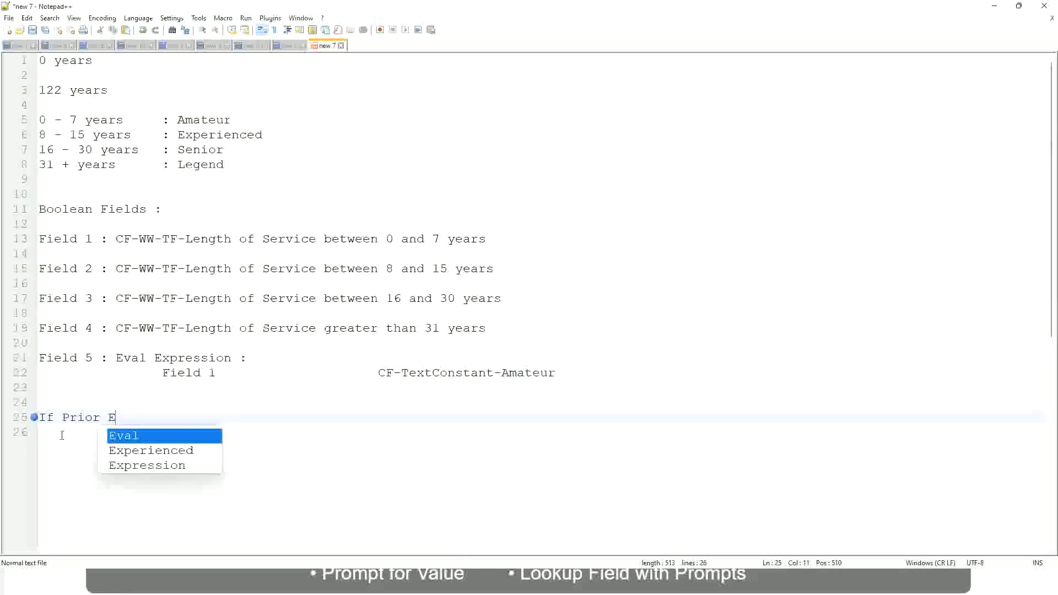
type("xperience")
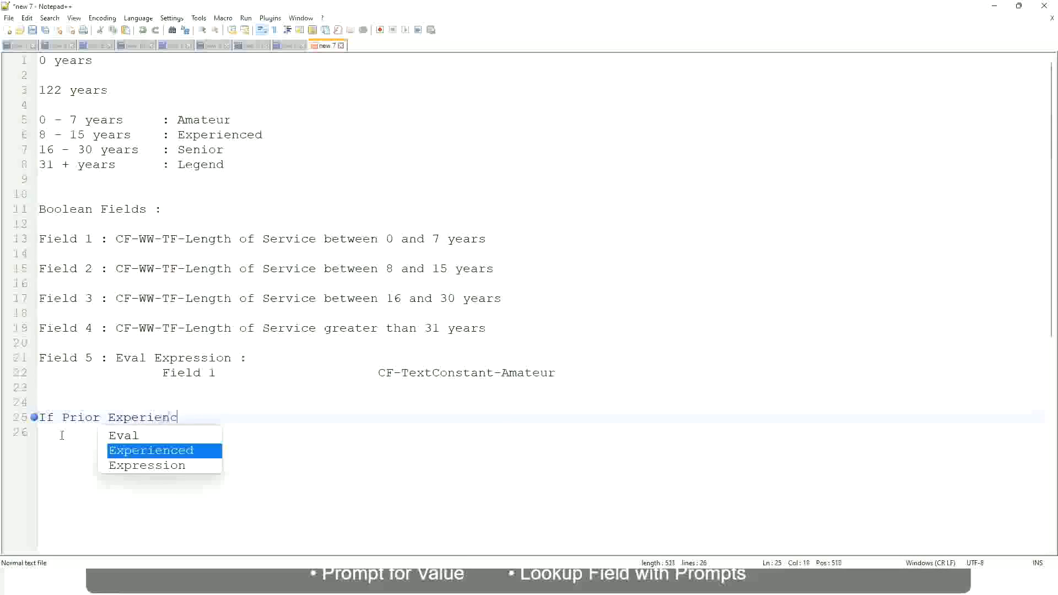
key("BackSpace")
key("BackSpace")
key("BackSpace")
key("BackSpace")
key("BackSpace")
key("BackSpace")
key("BackSpace")
key("BackSpace")
key("BackSpace")
key("BackSpace")
key("BackSpace")
key("BackSpace")
key("BackSpace")
key("BackSpace")
key("BackSpace")
key("BackSpace")
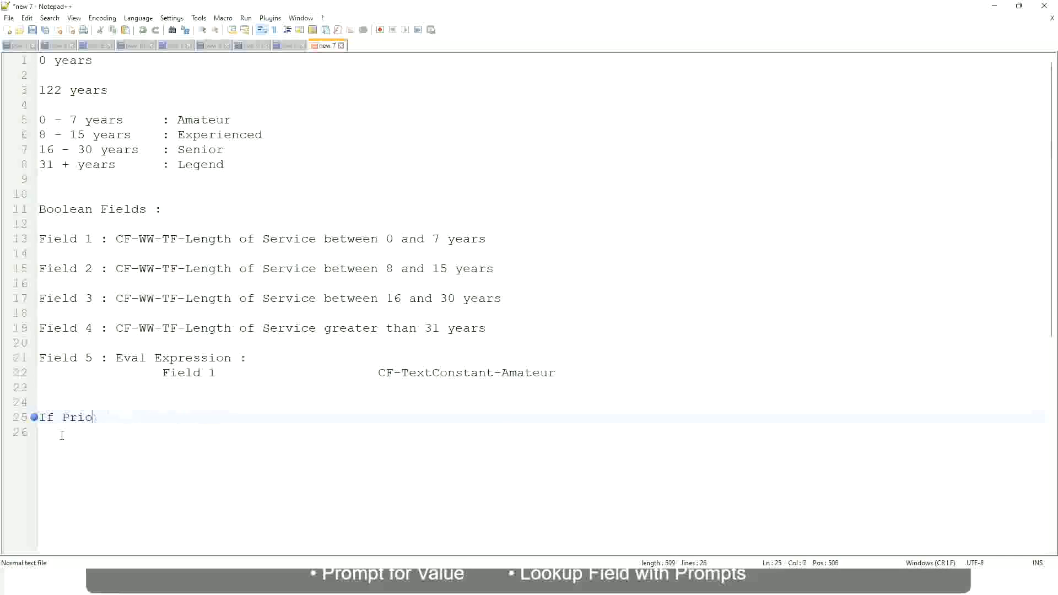
type("Job Profile is ")
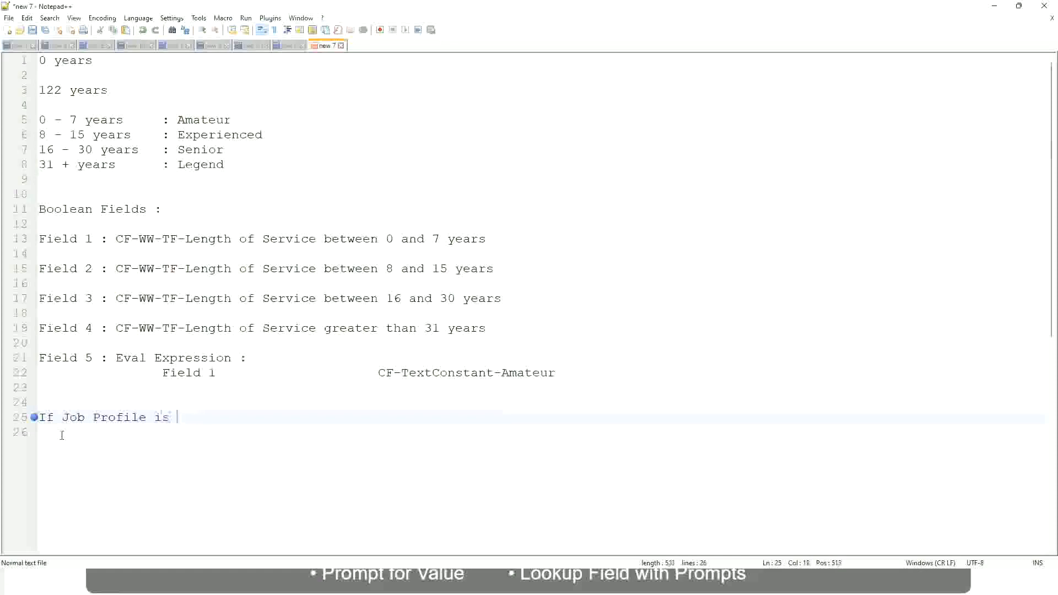
type(": Manager")
key("BackSpace")
key("BackSpace")
key("BackSpace")
key("BackSpace")
key("BackSpace")
key("BackSpace")
key("BackSpace")
key("BackSpace")
key("BackSpace")
key("BackSpace")
key("BackSpace")
key("BackSpace")
key("BackSpace")
key("BackSpace")
key("BackSpace")
key("BackSpace")
key("BackSpace")
key("BackSpace")
key("BackSpace")
key("BackSpace")
Word the condition on line 25 as "If Management Level is Manager or Above".
type("Manage")
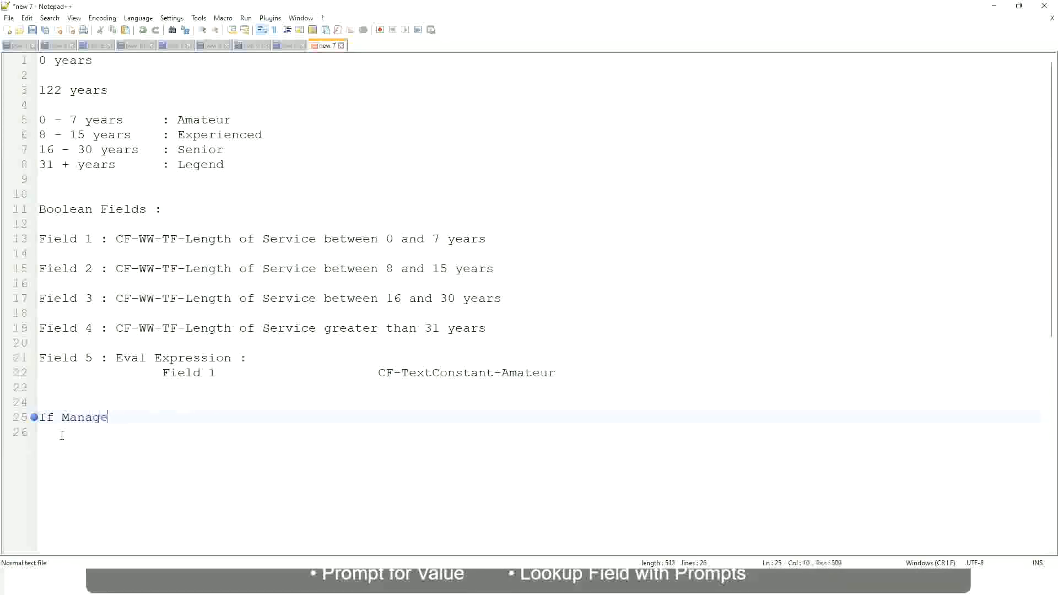
type("ment Level is Manager ")
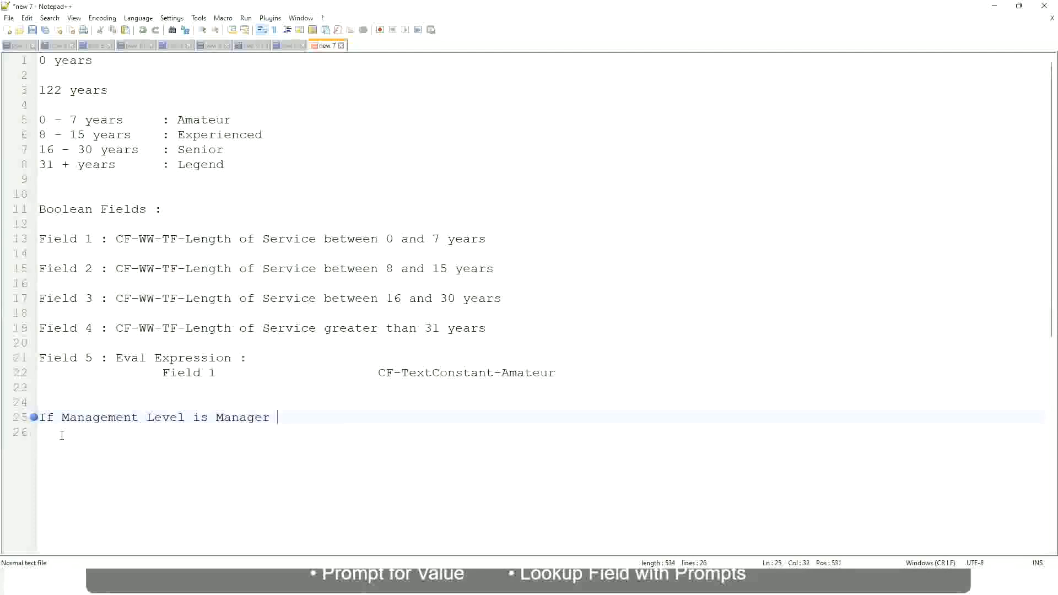
type("or Above")
Add the result "Proposed Allowance Plan : Car Allowance" on the same line, spaced well apart from the Manager condition.
key("Tab")
key("Tab")
key("Tab")
key("Tab")
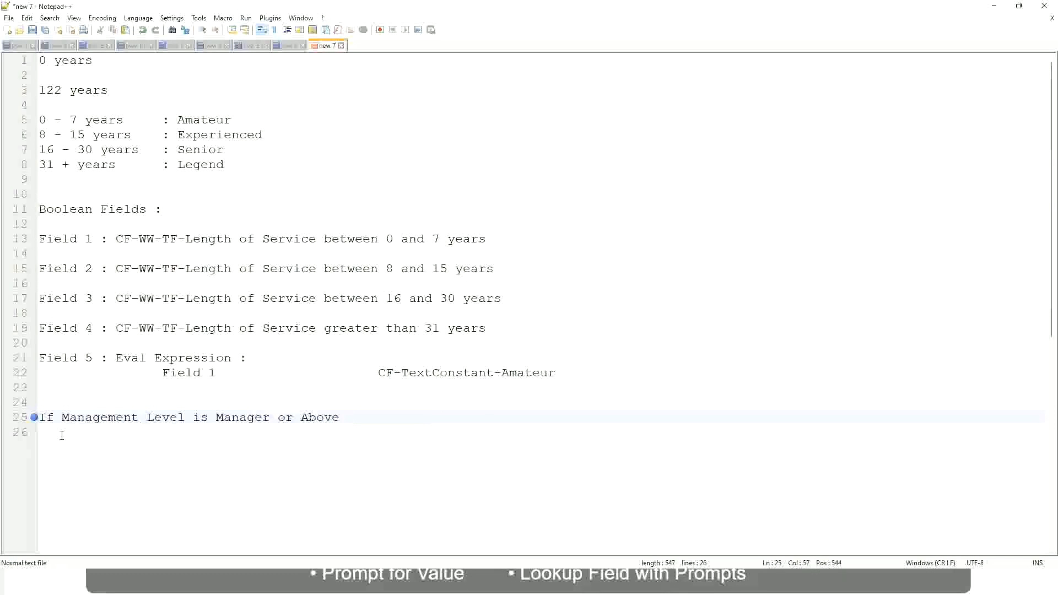
key("Tab")
type("Proposed")
type("Allowance ")
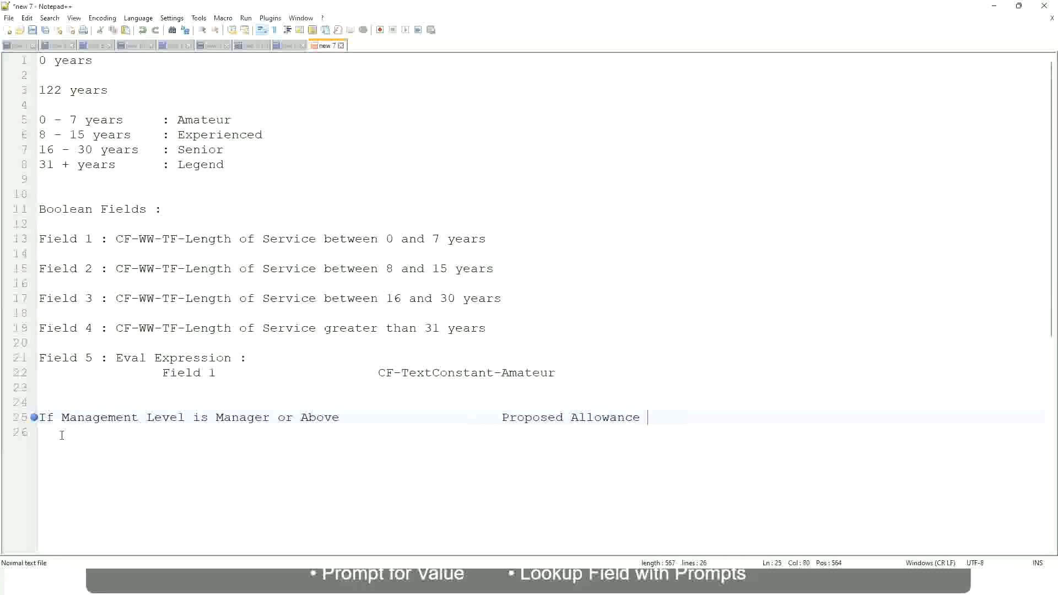
type("Plan")
type(": Car Allowance")
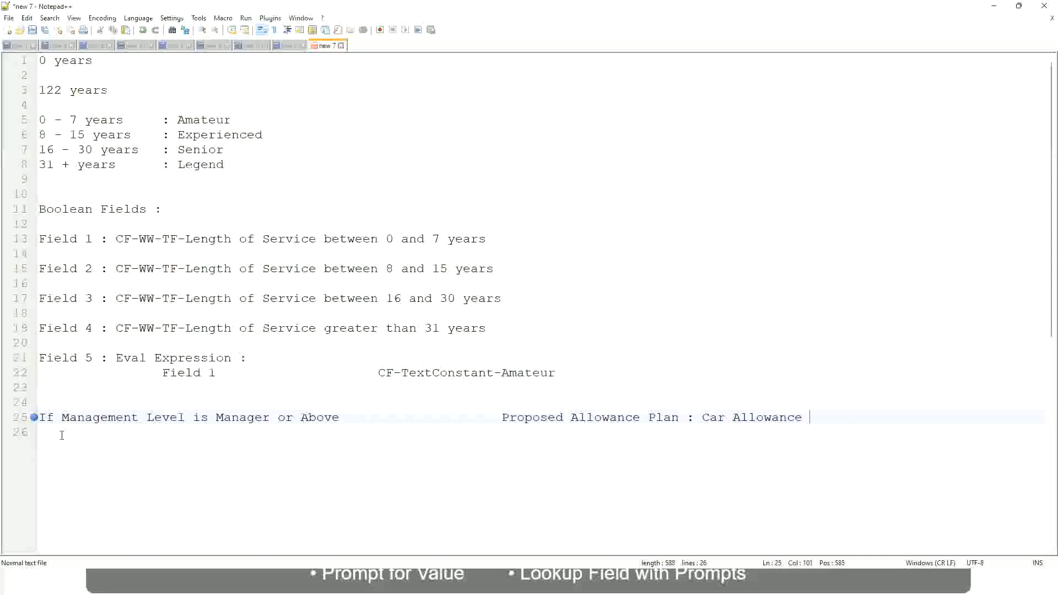
Start a second condition line with the text "If Management Level is".
key("Return")
type("If Management Level is")
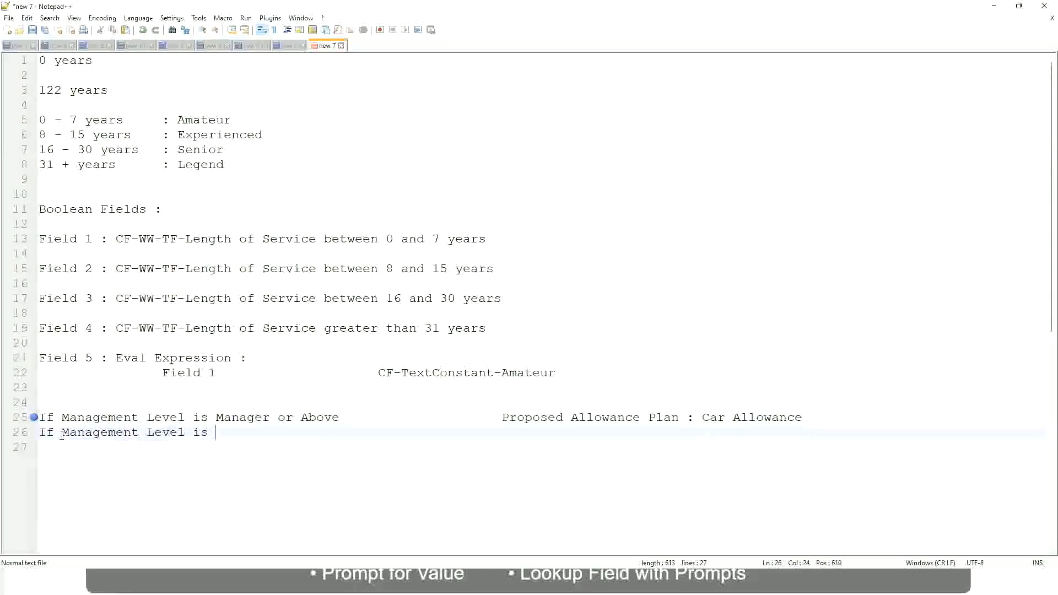
Remove the words "or Above" from the Manager condition on line 25.
key("Up")
key("Right")
key("Right")
key("Right")
key("Right")
key("Right")
key("Right")
key("Right")
key("shift+Right")
key("shift+Right")
key("shift+Right")
key("shift+Right")
key("shift+Right")
key("shift+Right")
key("shift+Right")
key("shift+Right")
key("shift+Right")
key("Delete")
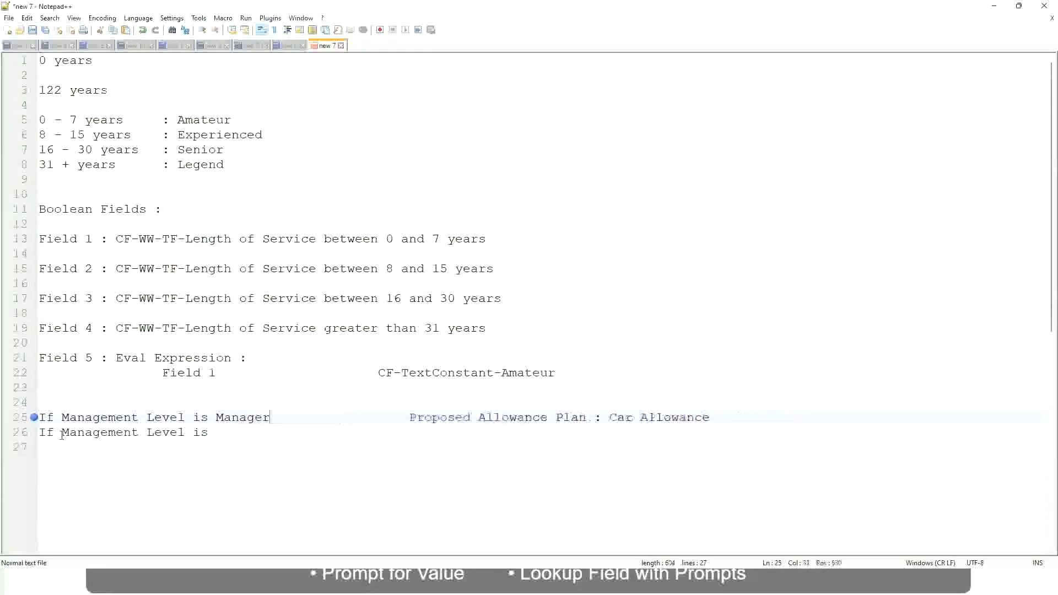
Complete the second condition with "Director" and give it the result "Executive Allowance", aligned with the result above.
key("Down")
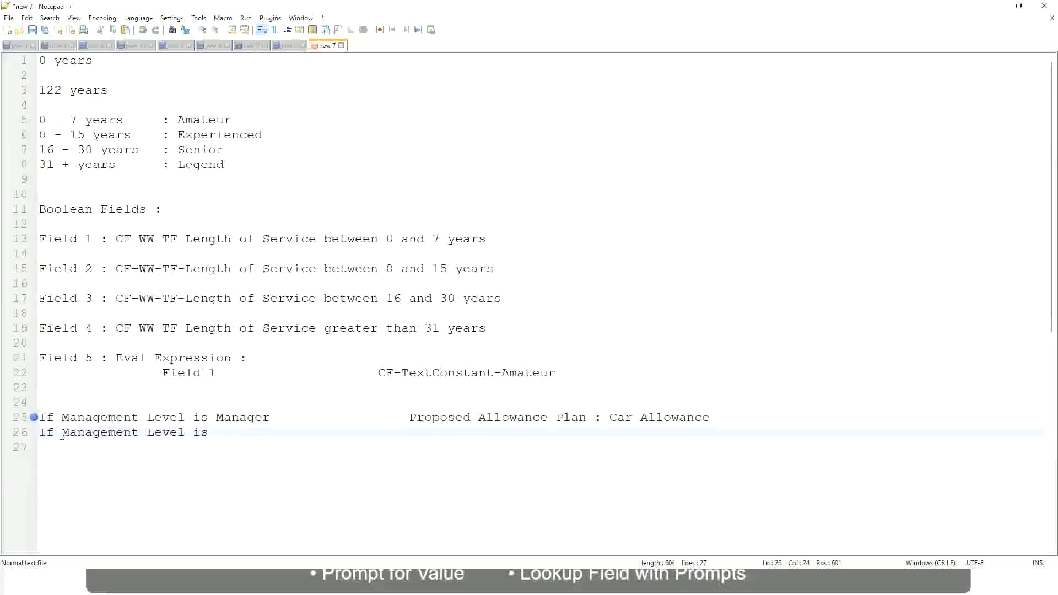
type("Director")
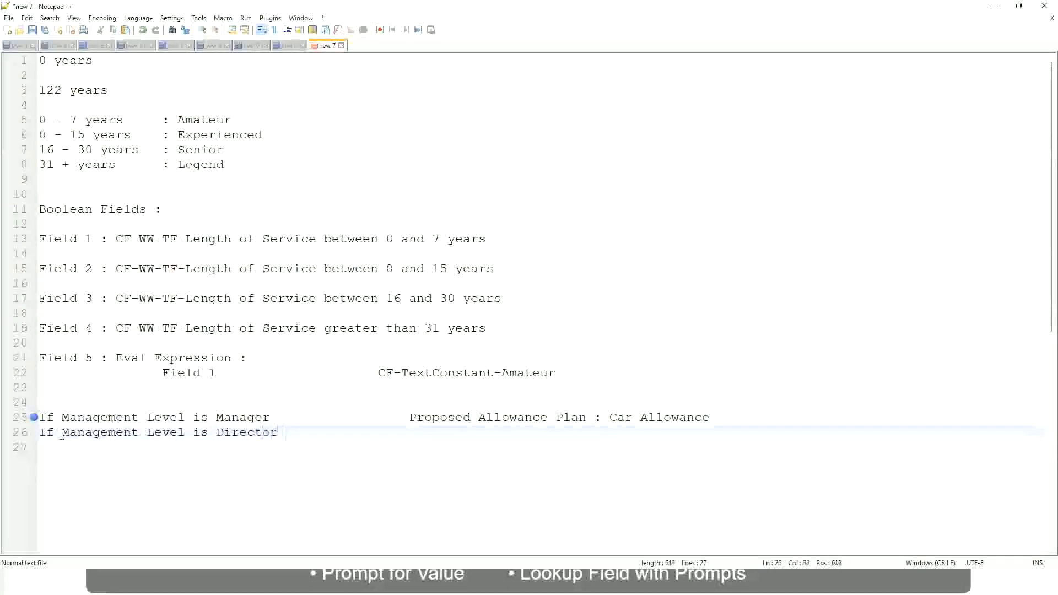
key("Tab")
key("Tab")
key("Tab")
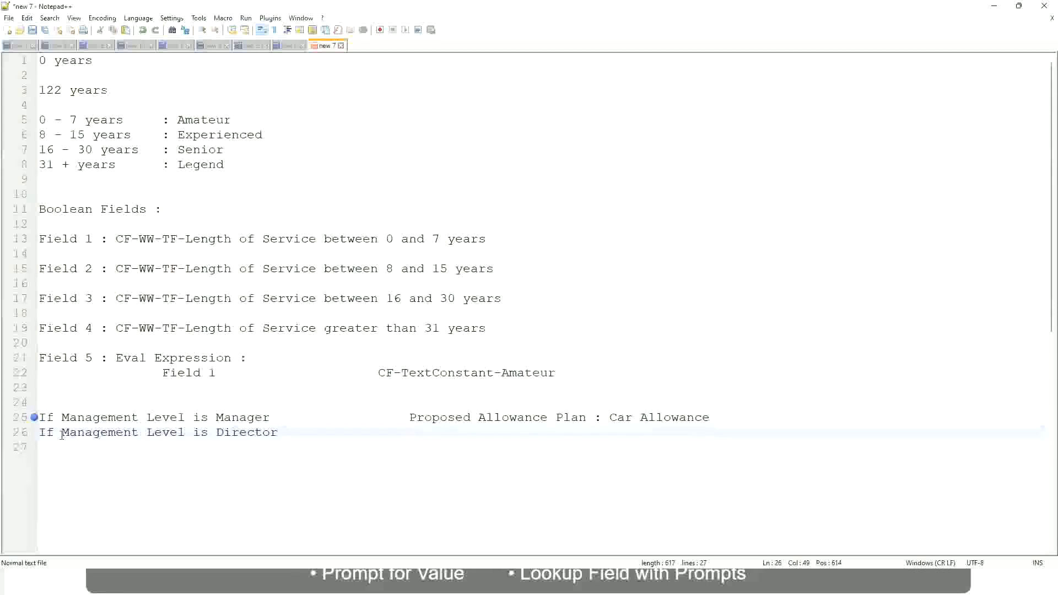
type("Executive ")
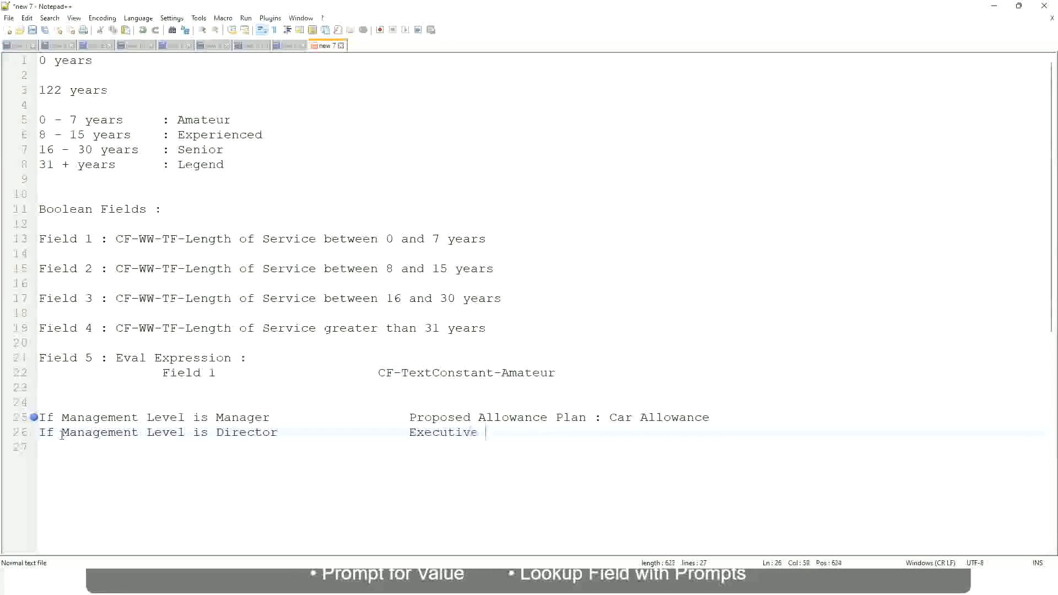
type("Allowance")
Add a third line "If Management Level is CEO" with the aligned result "CEO Allowance".
key("Return")
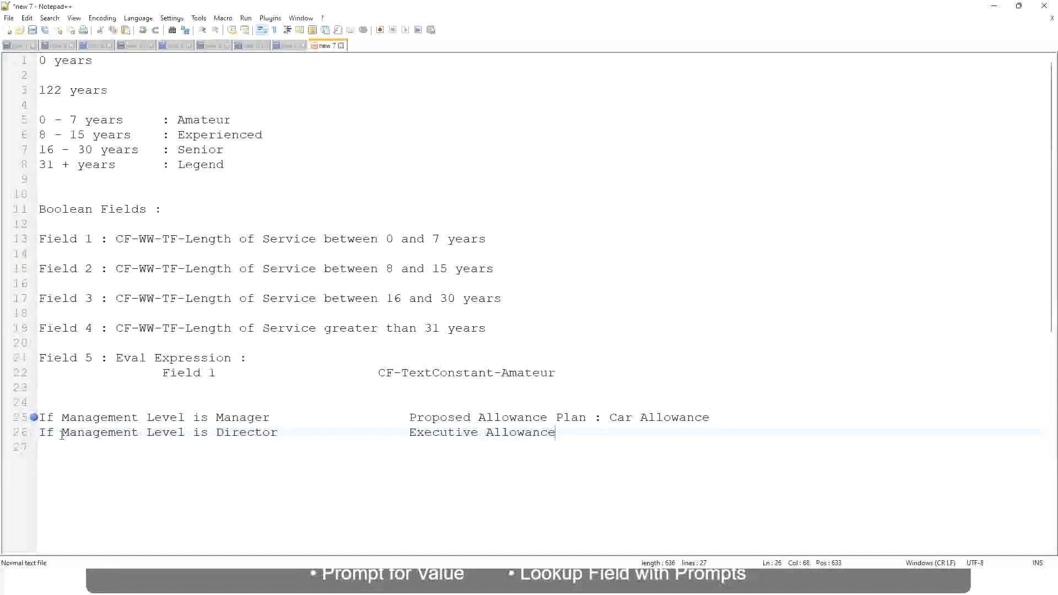
key("Return")
type("If Management")
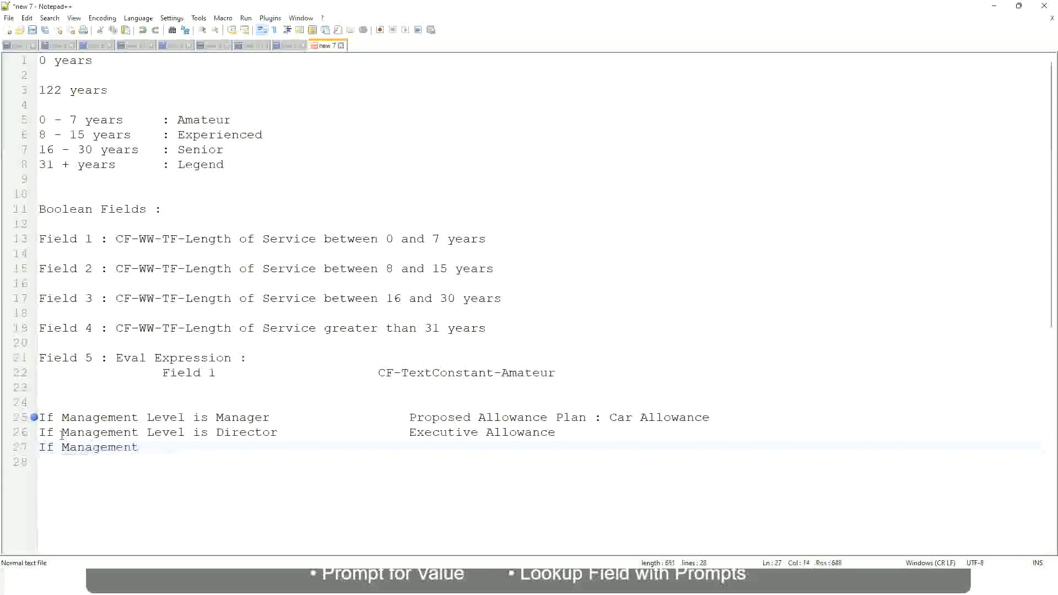
type(" Level is")
key("BackSpace")
key("BackSpace")
key("BackSpace")
type("le")
key("BackSpace")
key("BackSpace")
type("Le")
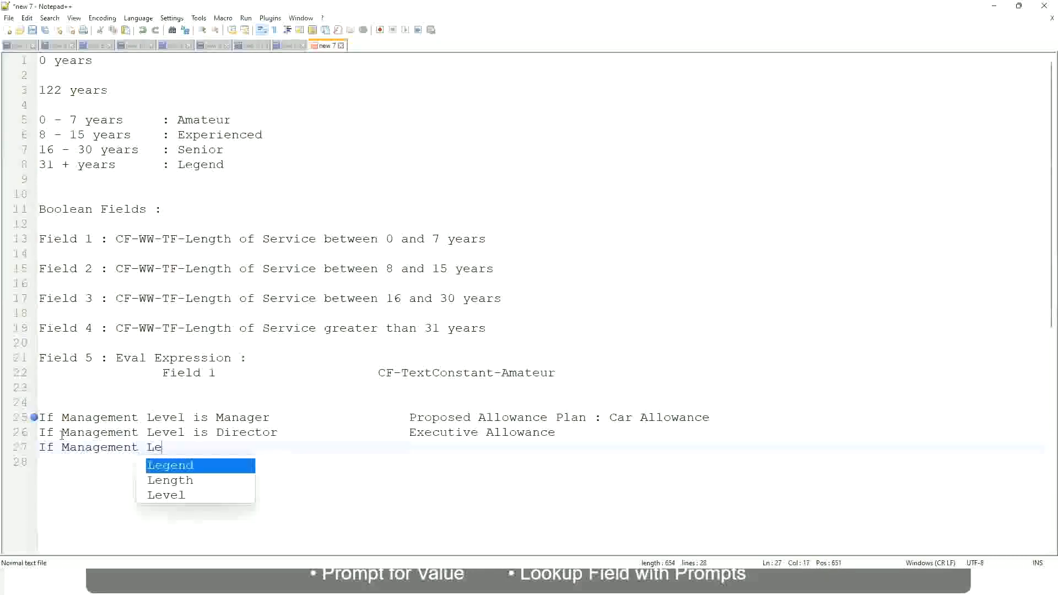
key("Down")
key("Down")
key("Return")
type("is ")
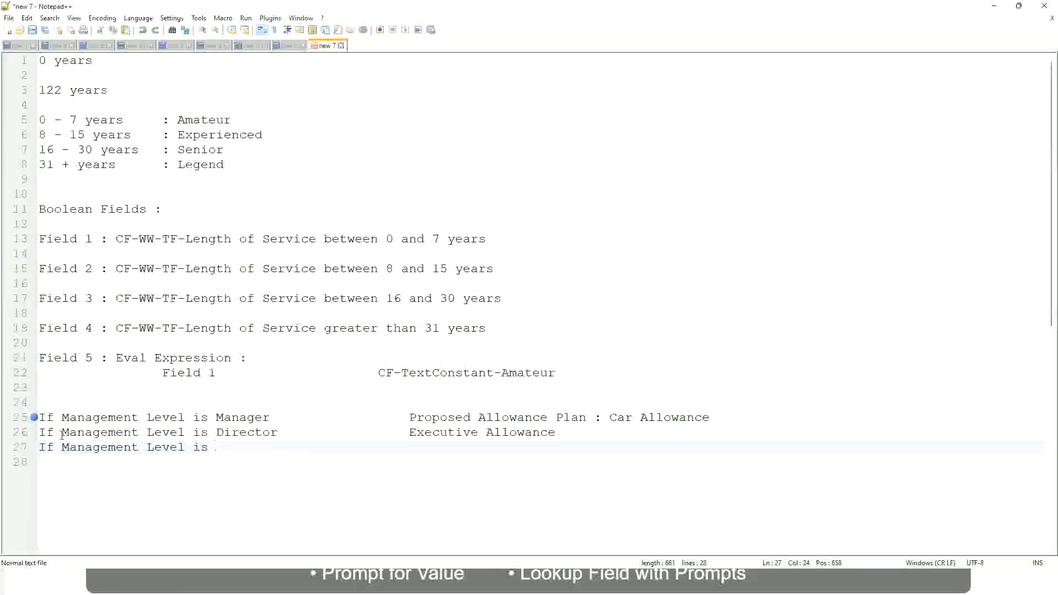
type("CEO")
type("CEO Allowance")
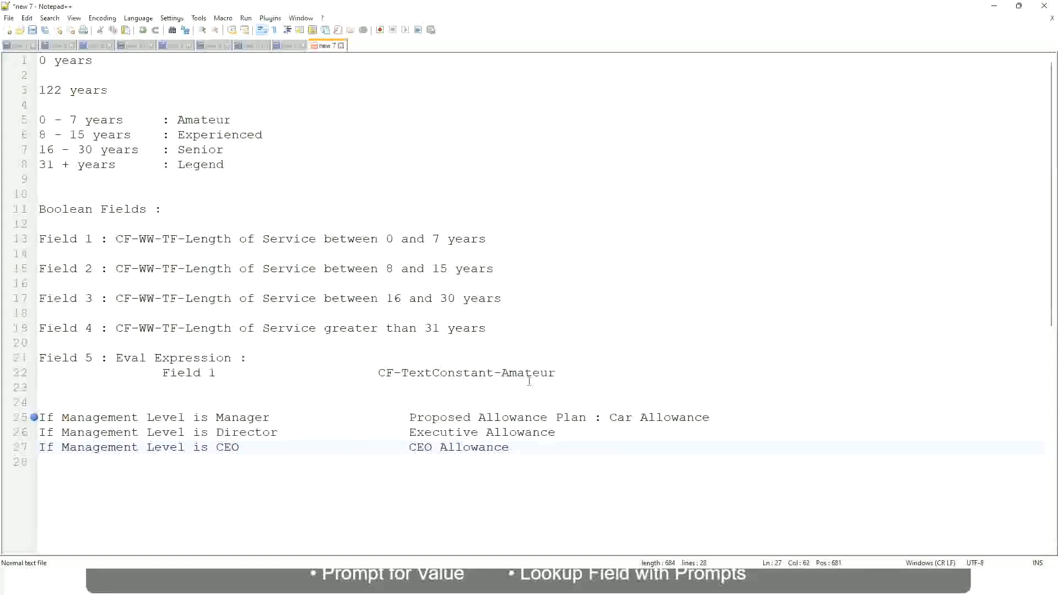
left_click(610, 418)
left_click_drag(609, 417, 712, 413)
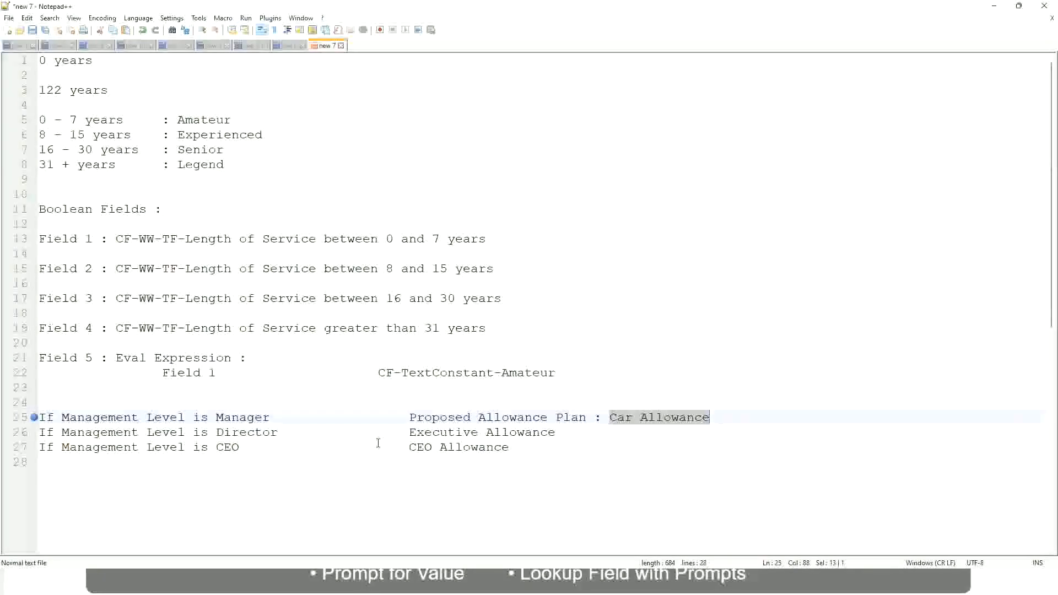
left_click(495, 419)
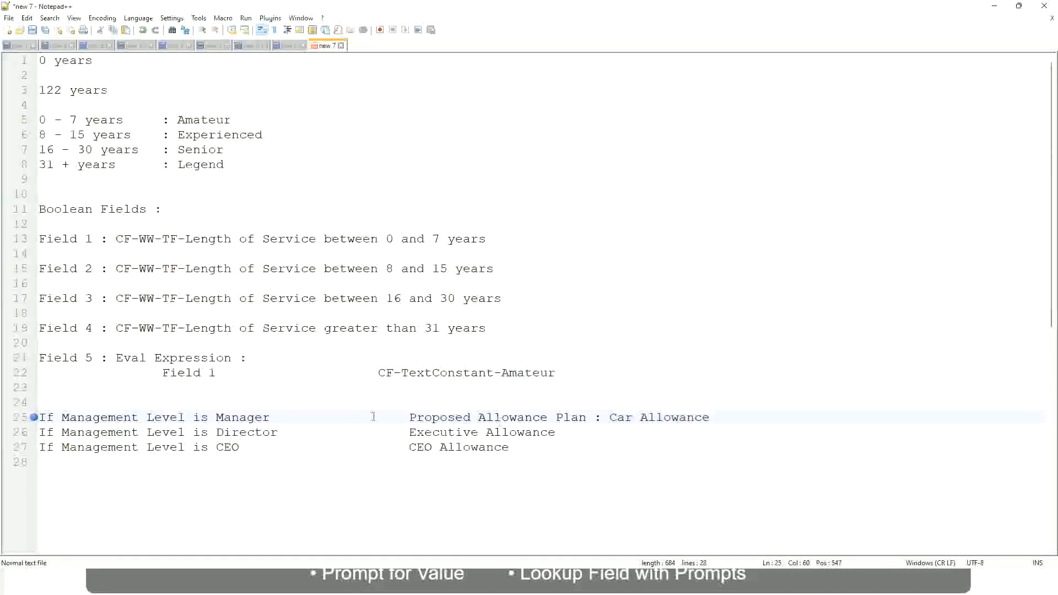
Replace the Manager condition's result on line 25 with "First Line Manager".
left_click(126, 418)
left_click(216, 419)
left_click_drag(410, 417, 725, 414)
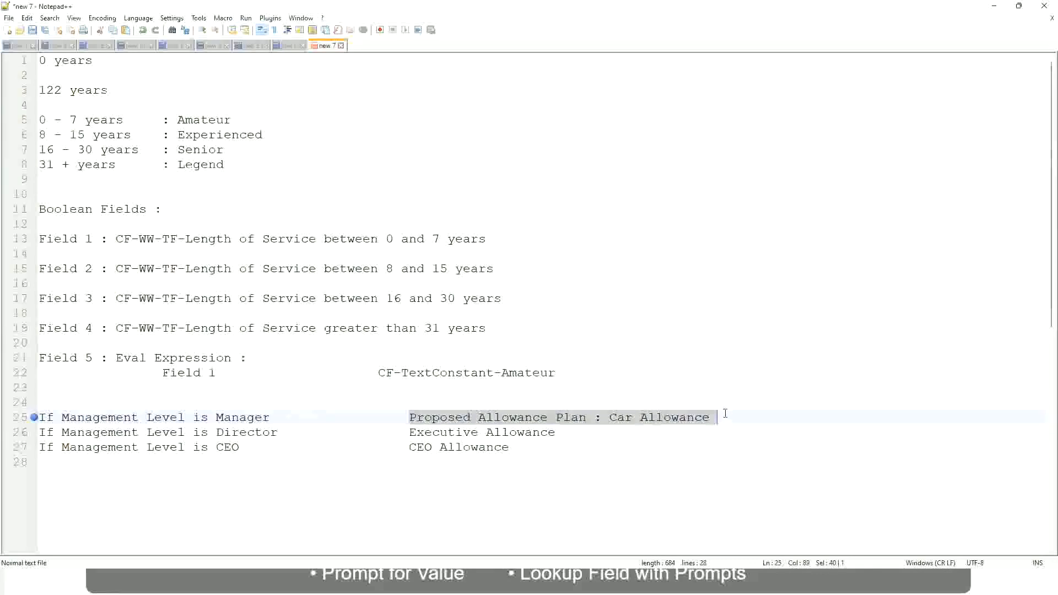
type("Managers")
key("BackSpace")
key("BackSpace")
key("BackSpace")
key("BackSpace")
key("BackSpace")
key("BackSpace")
key("BackSpace")
key("BackSpace")
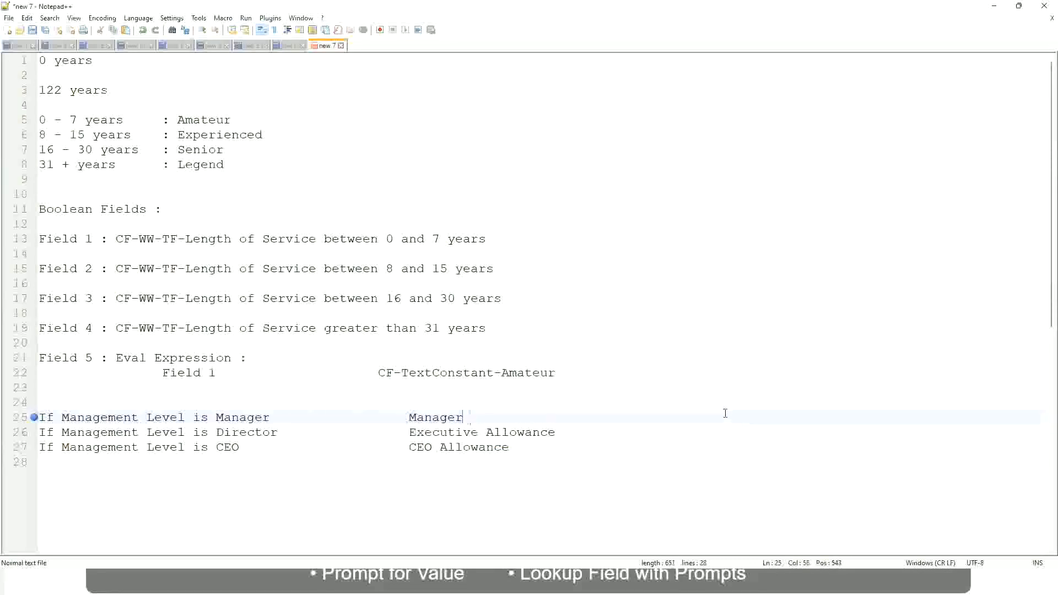
type("First Line Ma")
type("nager")
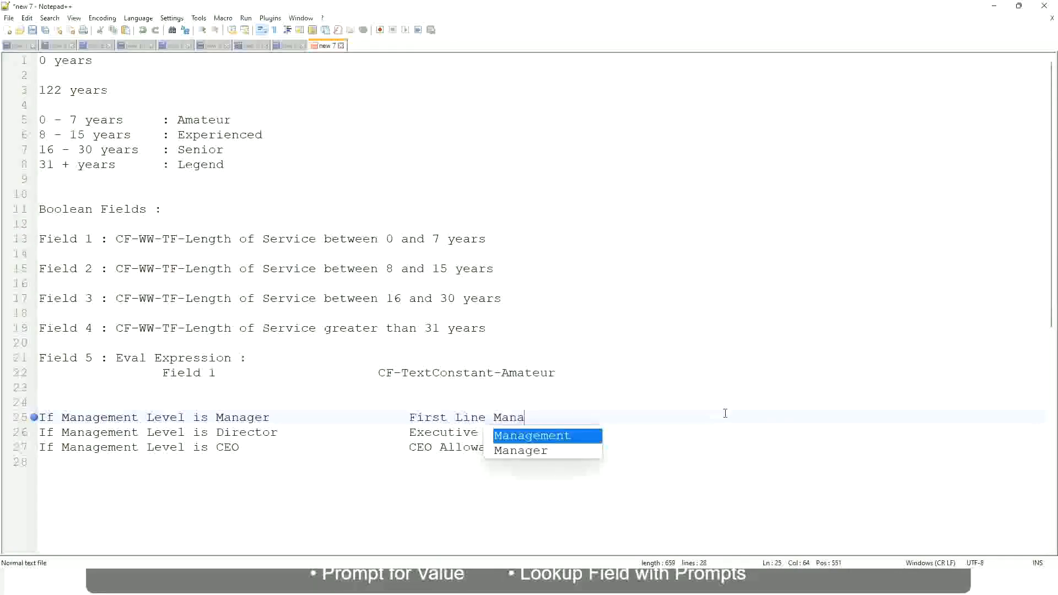
Insert "Name of the" in front of "First Line Manager" on line 25.
key("Left")
key("Left")
key("Left")
key("Left")
key("Left")
key("Left")
key("Left")
key("Left")
key("Left")
key("Left")
key("Left")
key("Left")
key("Left")
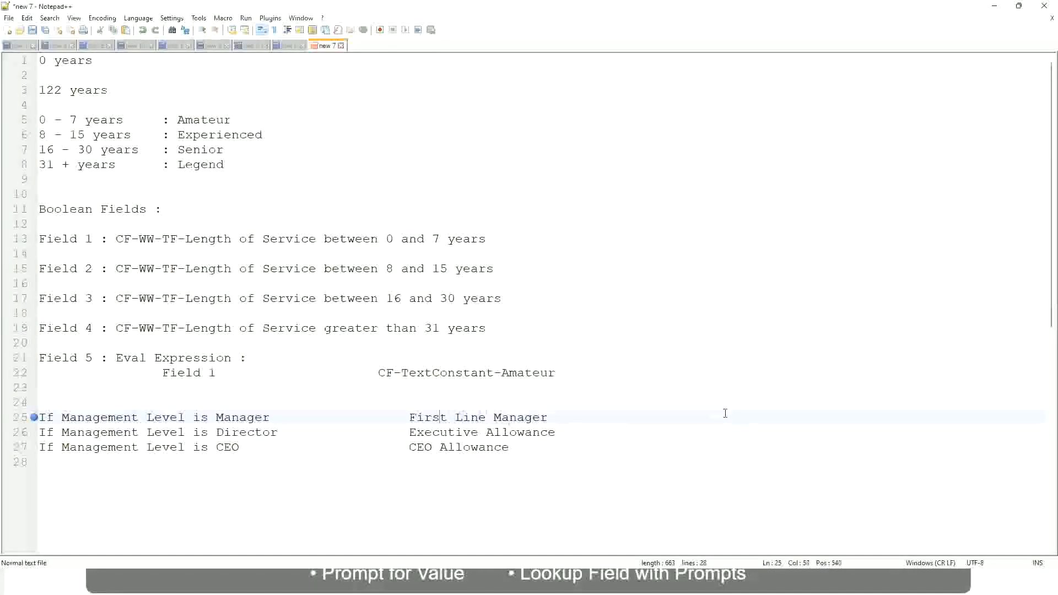
type("Name of the")
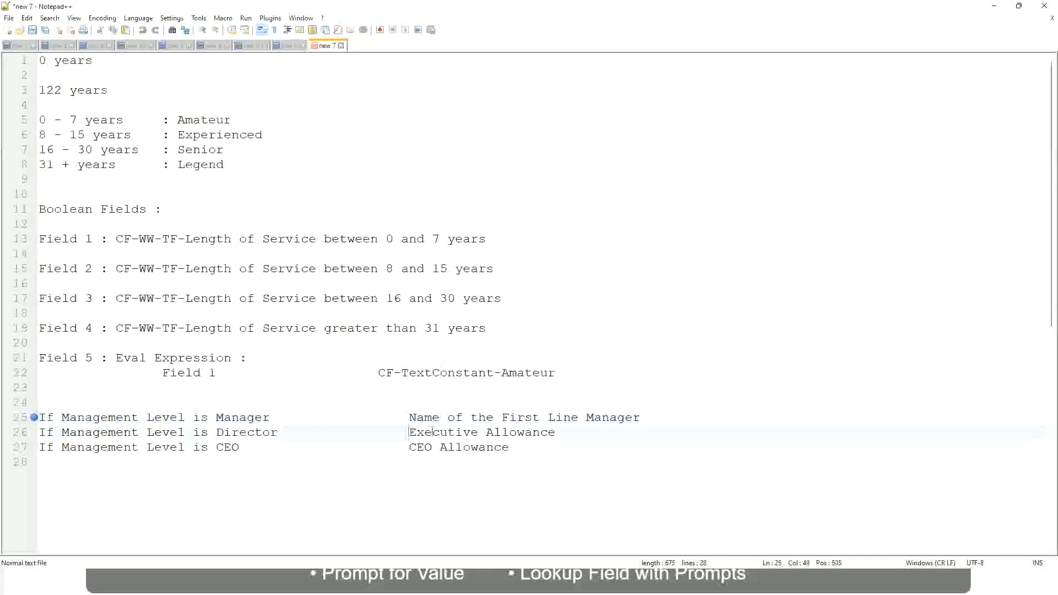
Replace the Director condition's result on line 26 with the partial text "Name of".
left_click_drag(408, 434, 559, 424)
type("Name ")
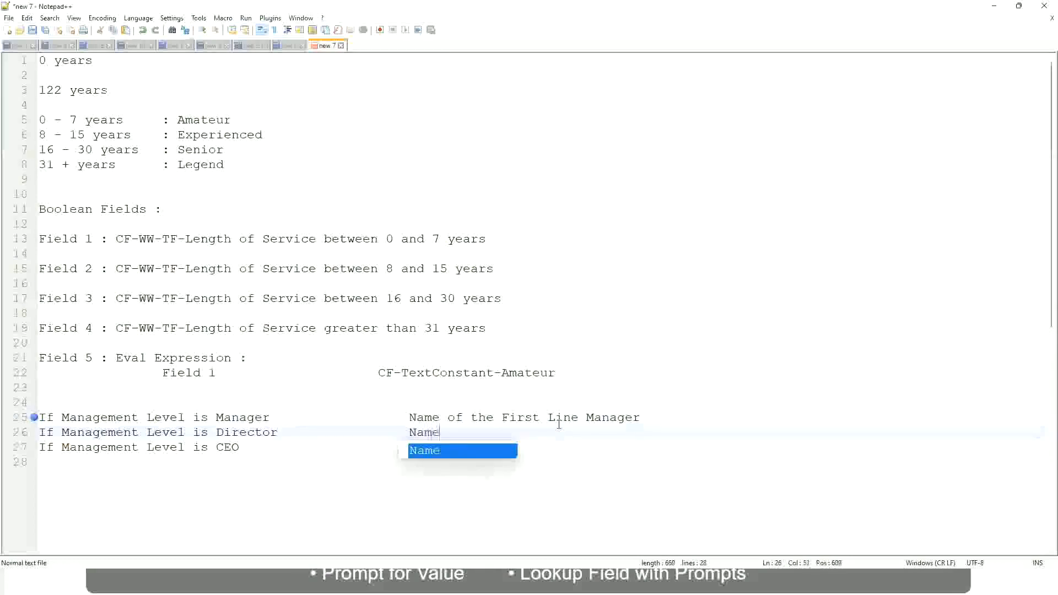
type("of the Firs")
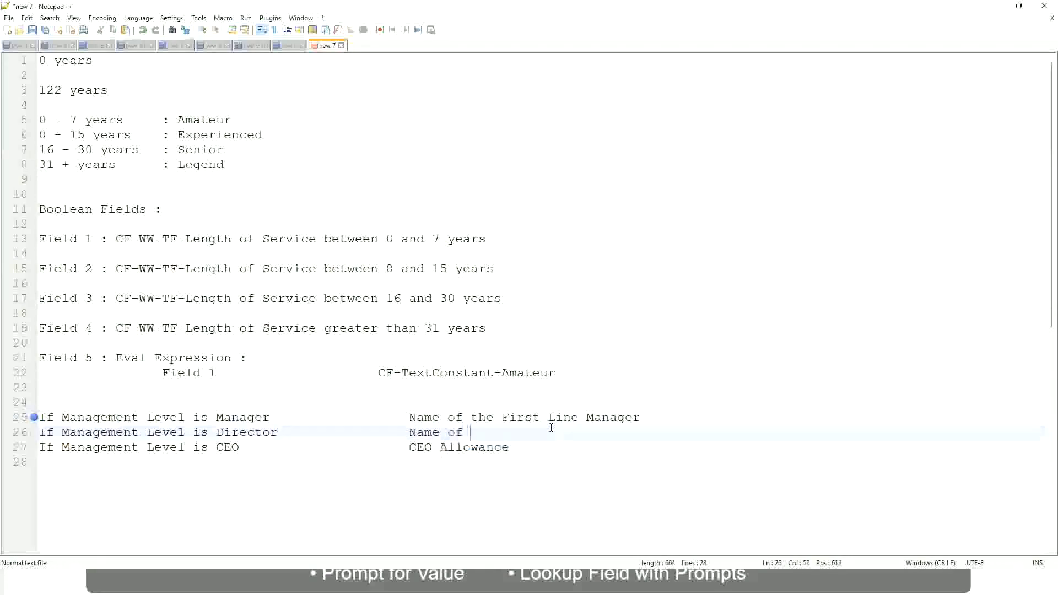
type("t")
key("BackSpace")
key("BackSpace")
key("BackSpace")
key("BackSpace")
key("BackSpace")
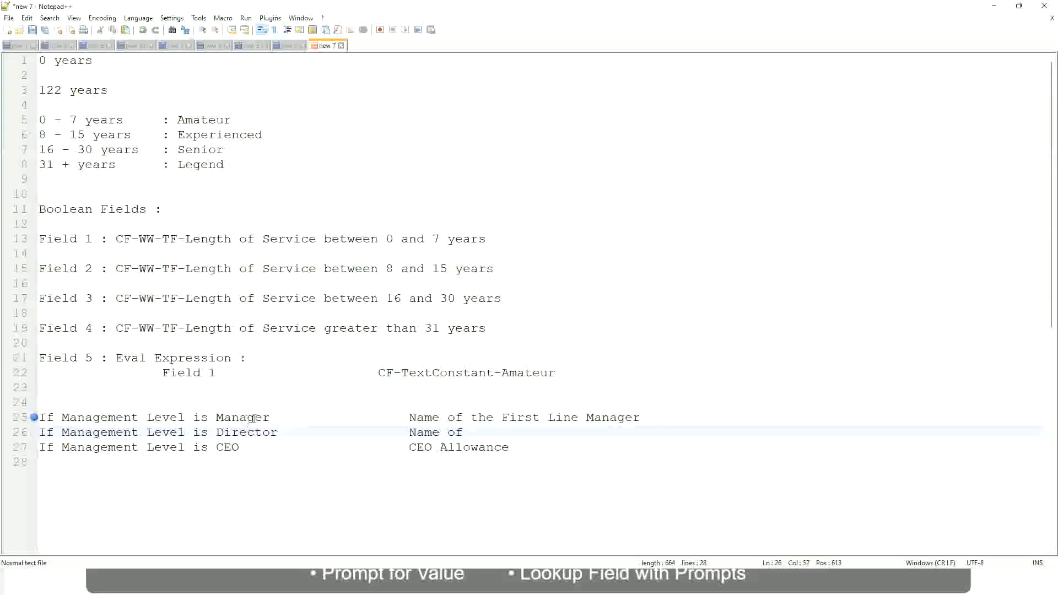
Change "First" to "Second" in the Manager condition's result on line 25.
double_click(518, 418)
type("Second")
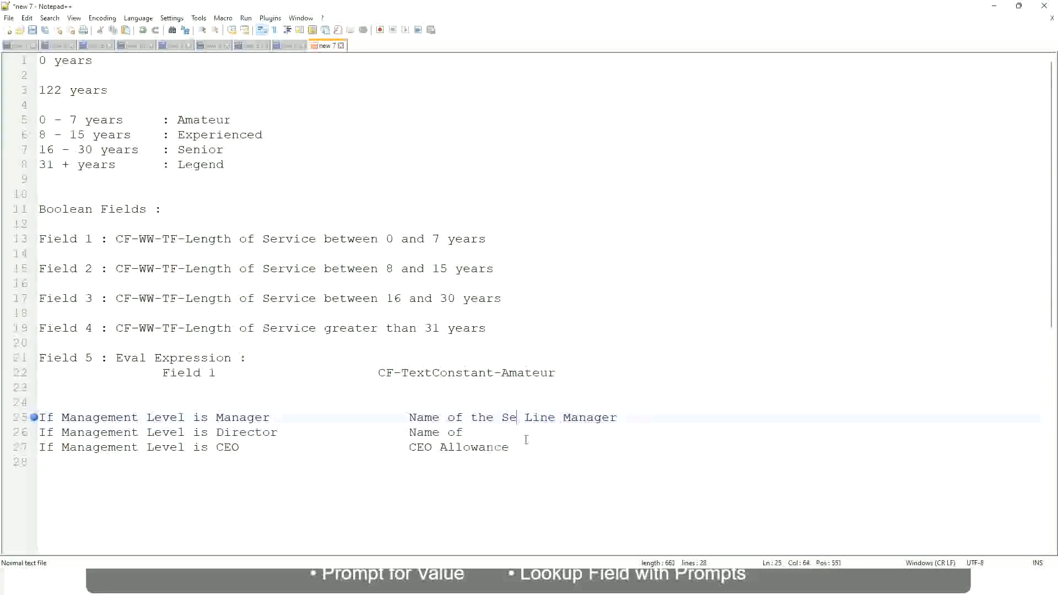
key("BackSpace")
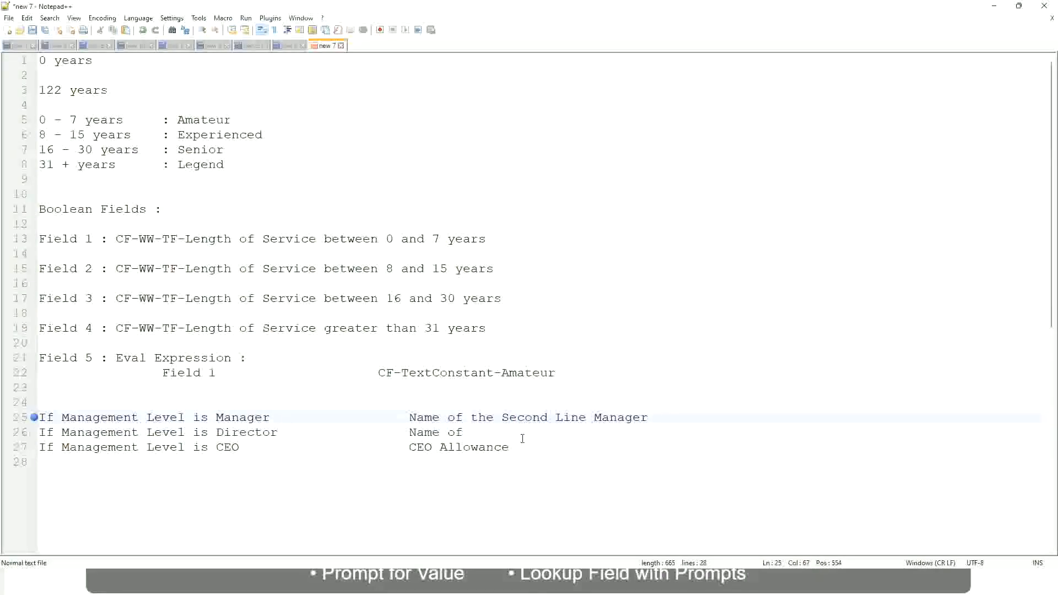
Complete the Director result as "Name of Manager" and replace the CEO result with "name of CEO/Himself/Herself".
left_click(478, 432)
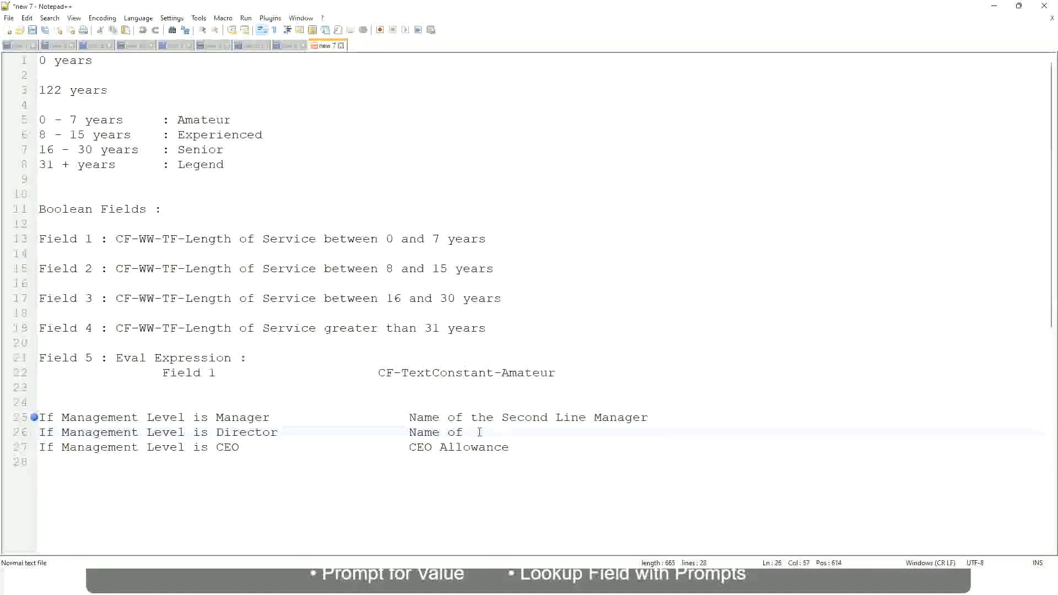
type("Manager")
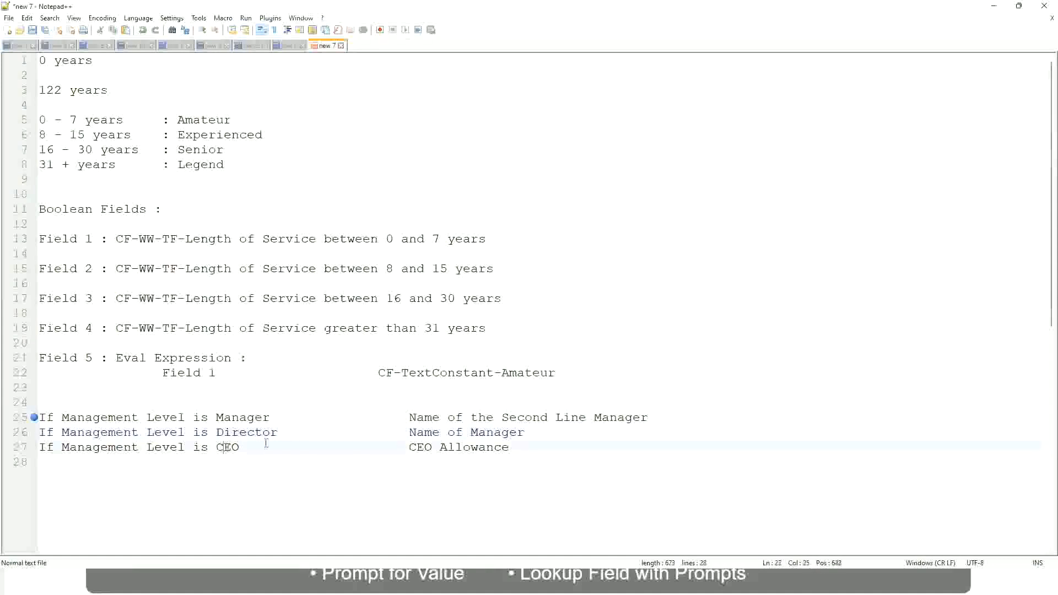
left_click_drag(410, 447, 524, 447)
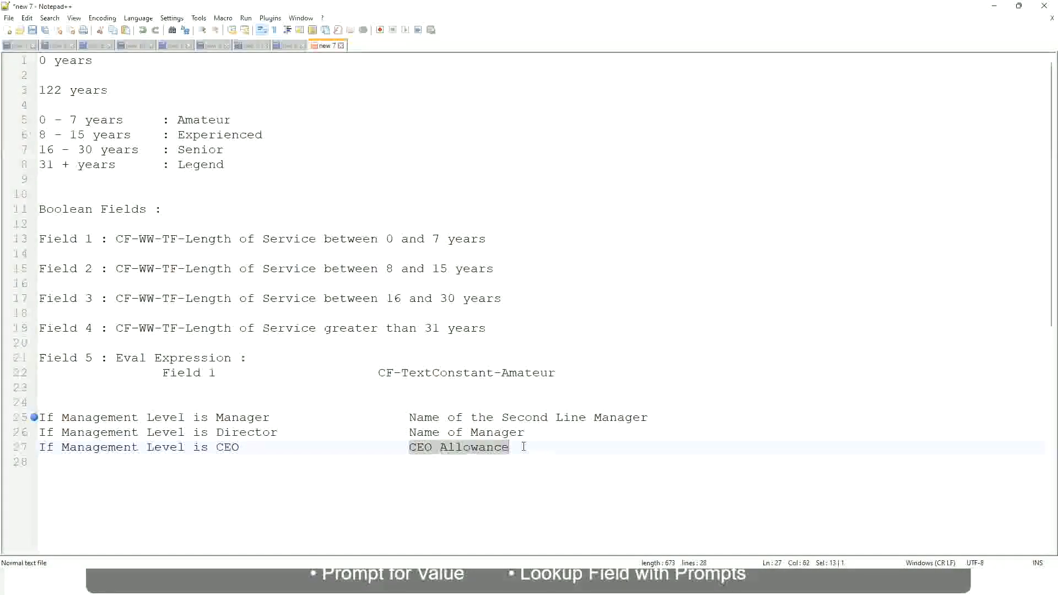
type("name of CEO ")
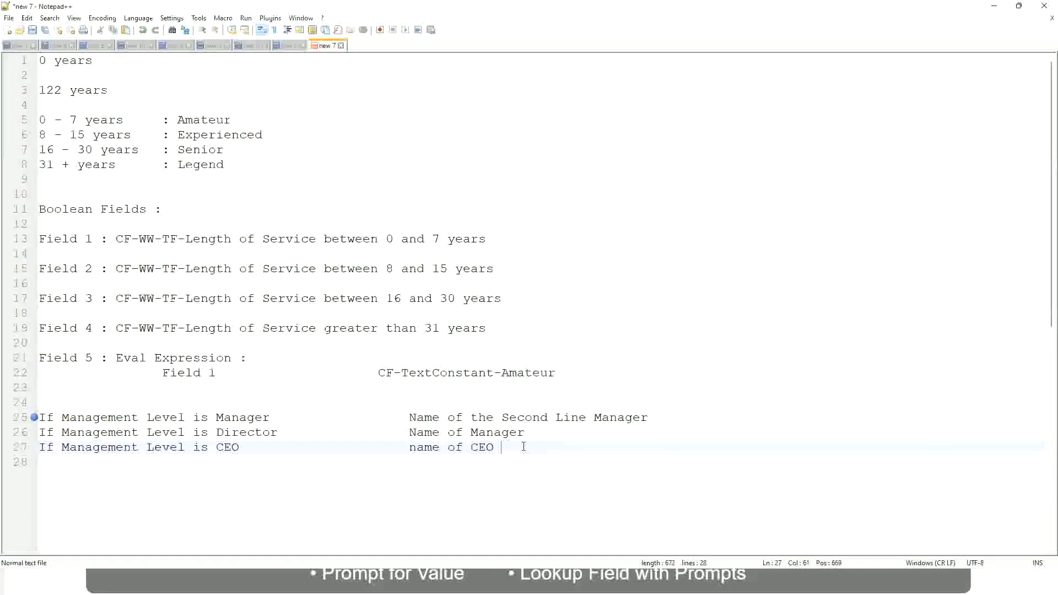
type("/Himself/Herself")
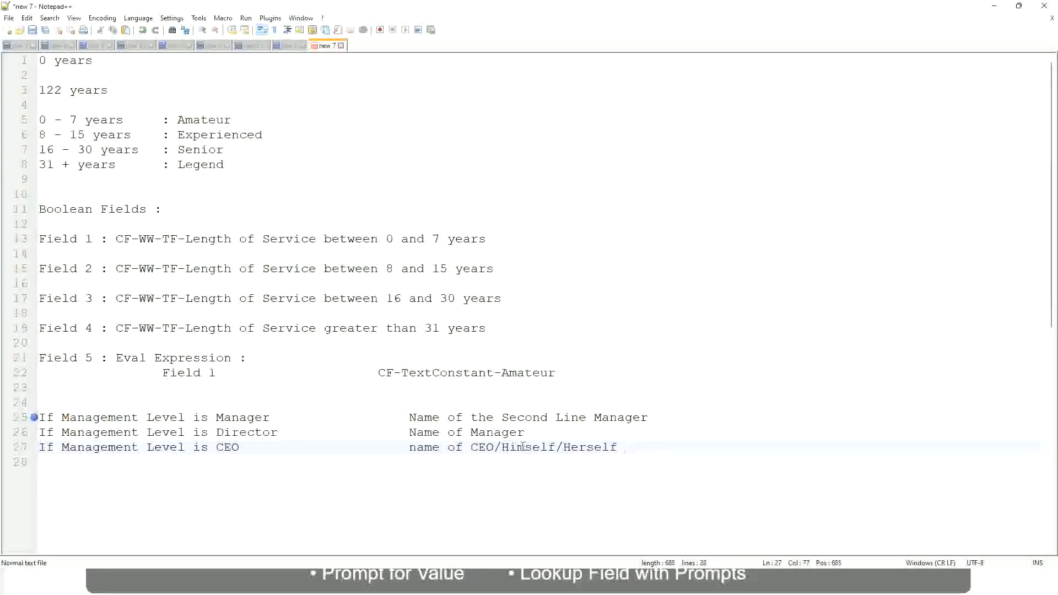
Review the three management level conditions on lines 25 to 27 against their name results.
left_click(379, 449)
left_click(161, 419)
left_click(246, 418)
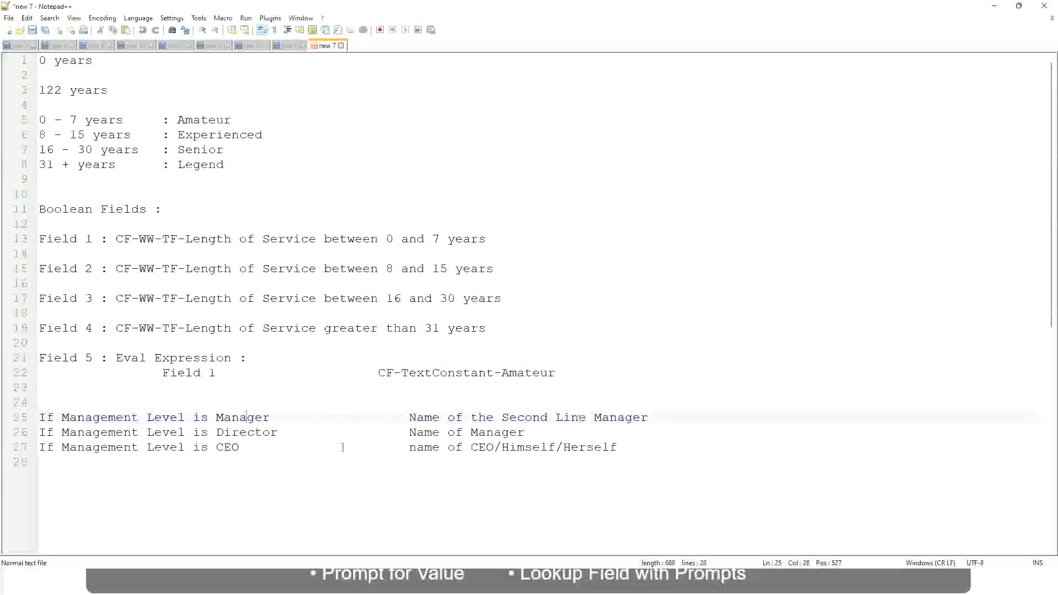
left_click(261, 431)
left_click(526, 433)
left_click(237, 434)
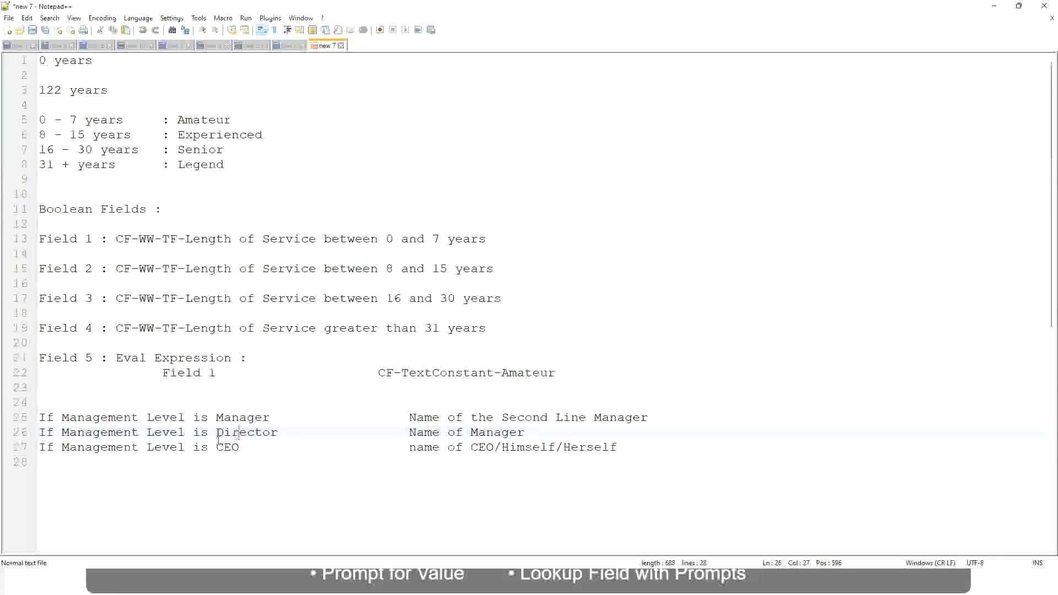
left_click(229, 448)
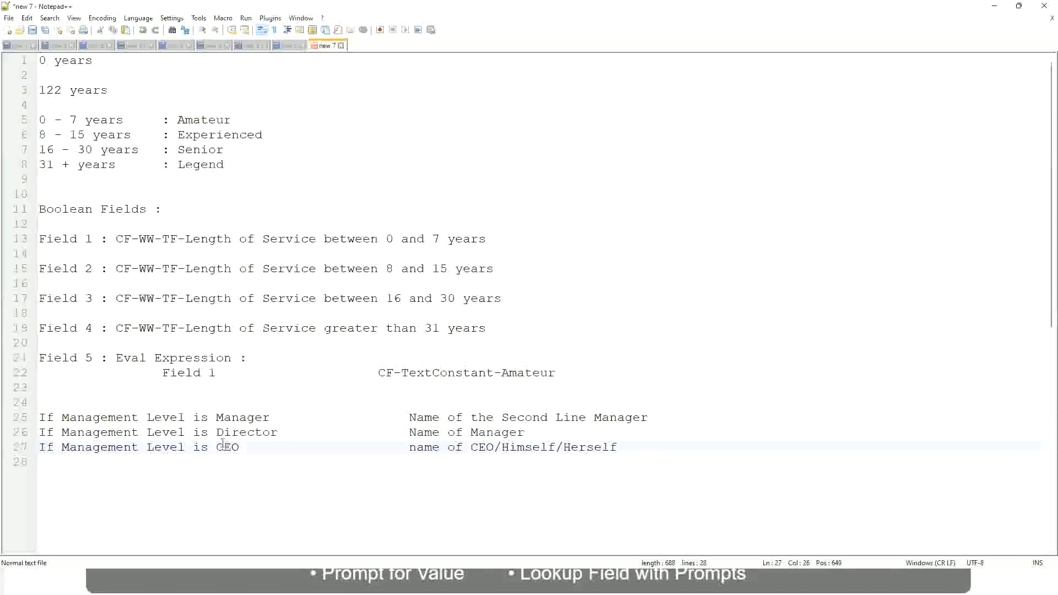
left_click(495, 448)
left_click(621, 447)
left_click_drag(634, 445, 17, 419)
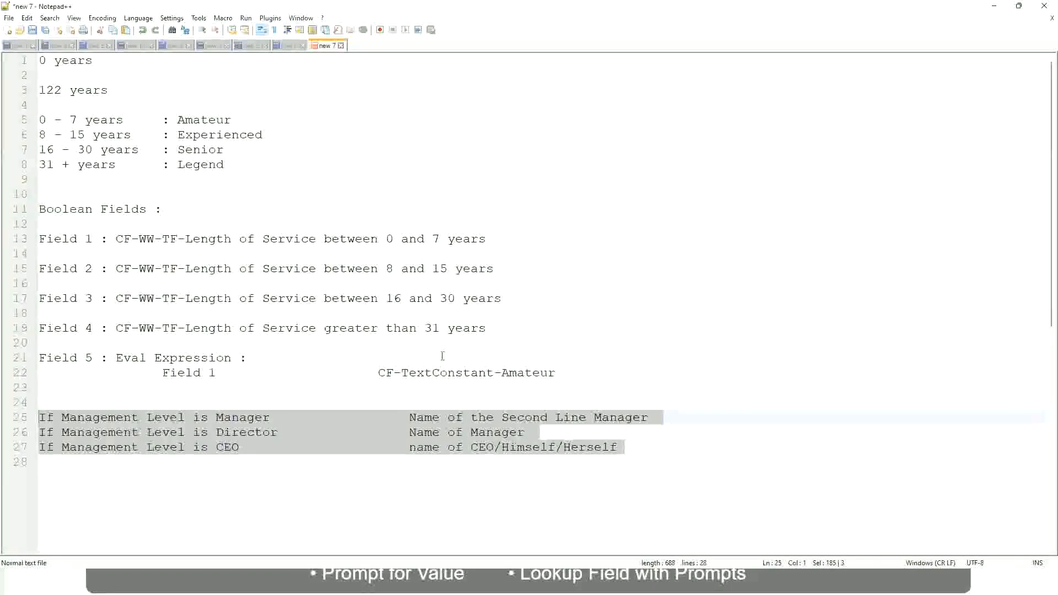
Examine the Manager condition on line 25 and the wording of its second line manager result.
left_click(447, 419)
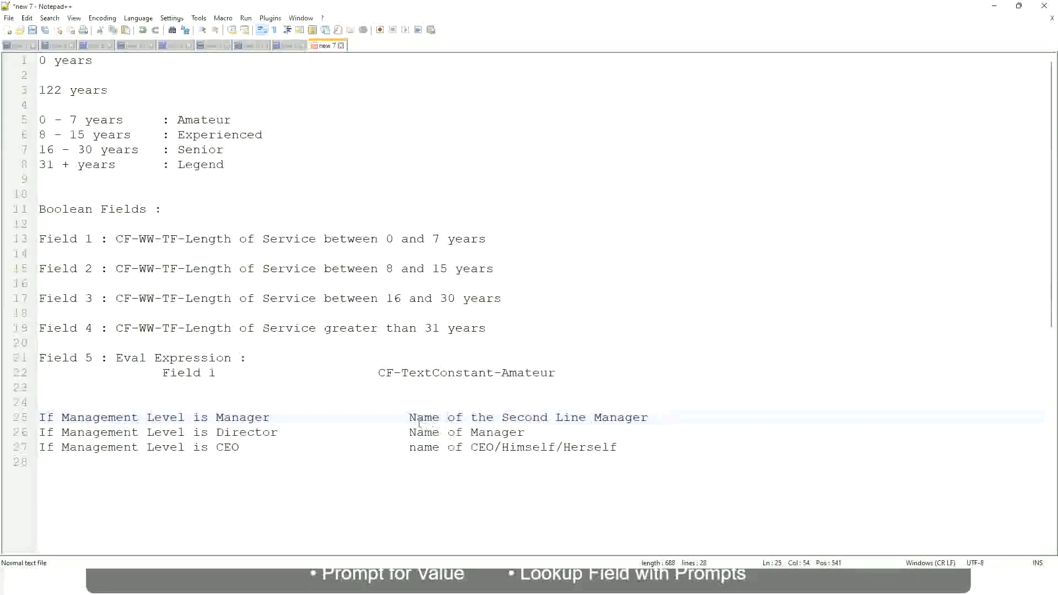
left_click_drag(409, 417, 649, 417)
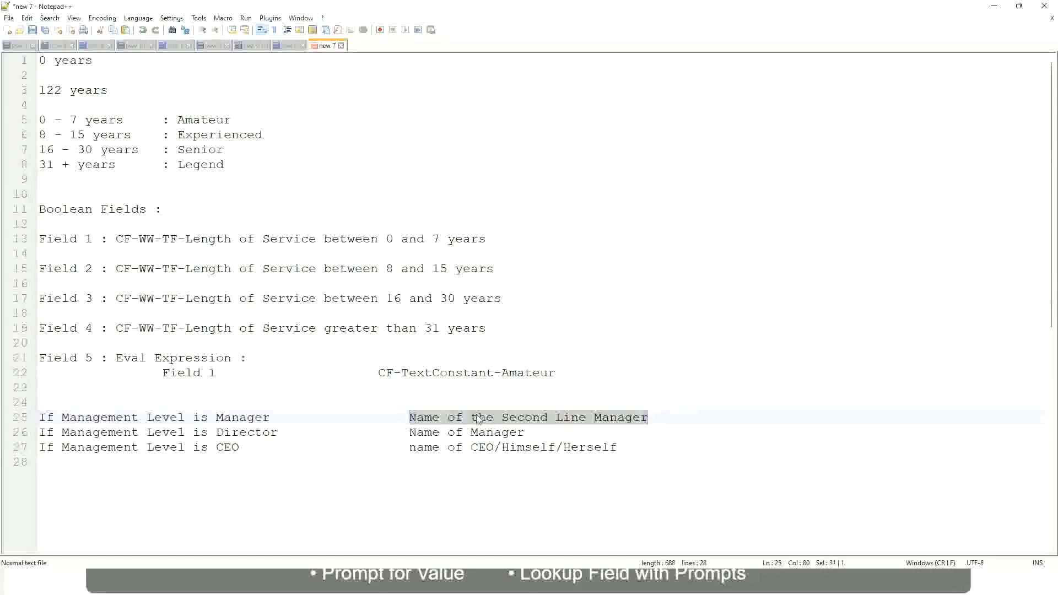
left_click(495, 423)
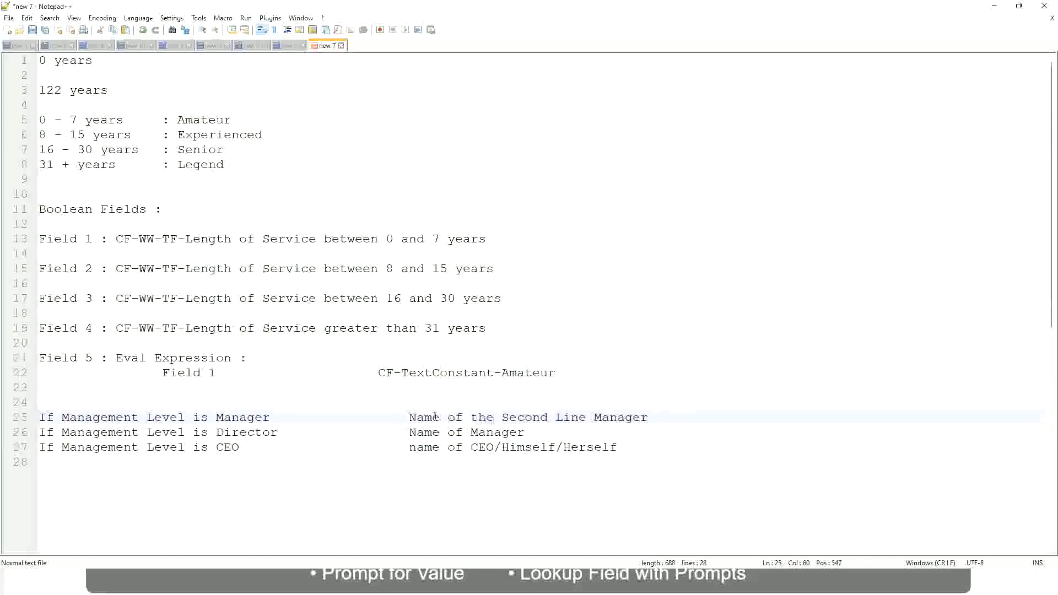
left_click_drag(409, 417, 651, 416)
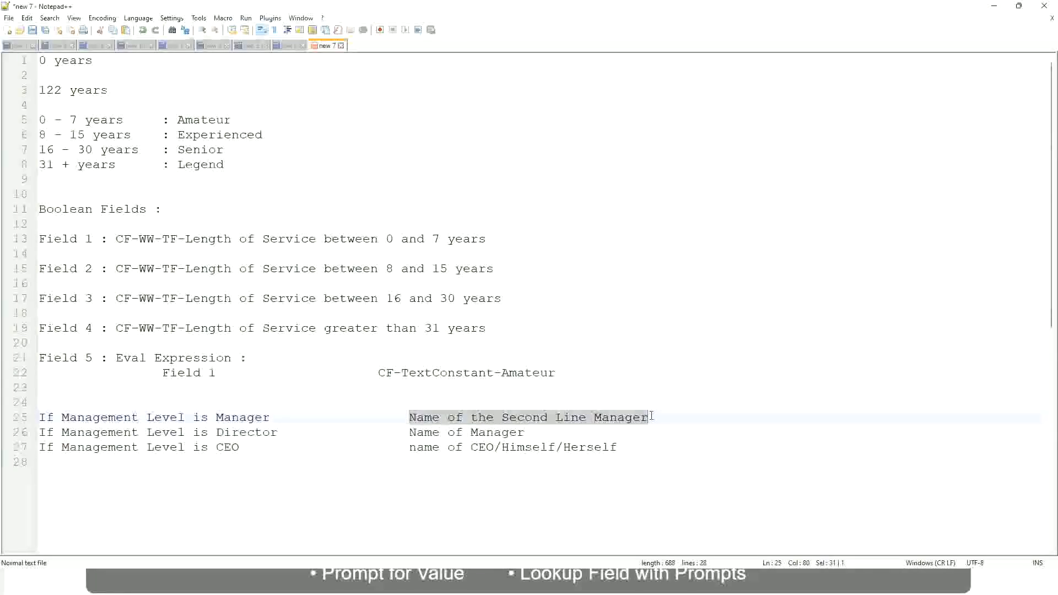
left_click(543, 419)
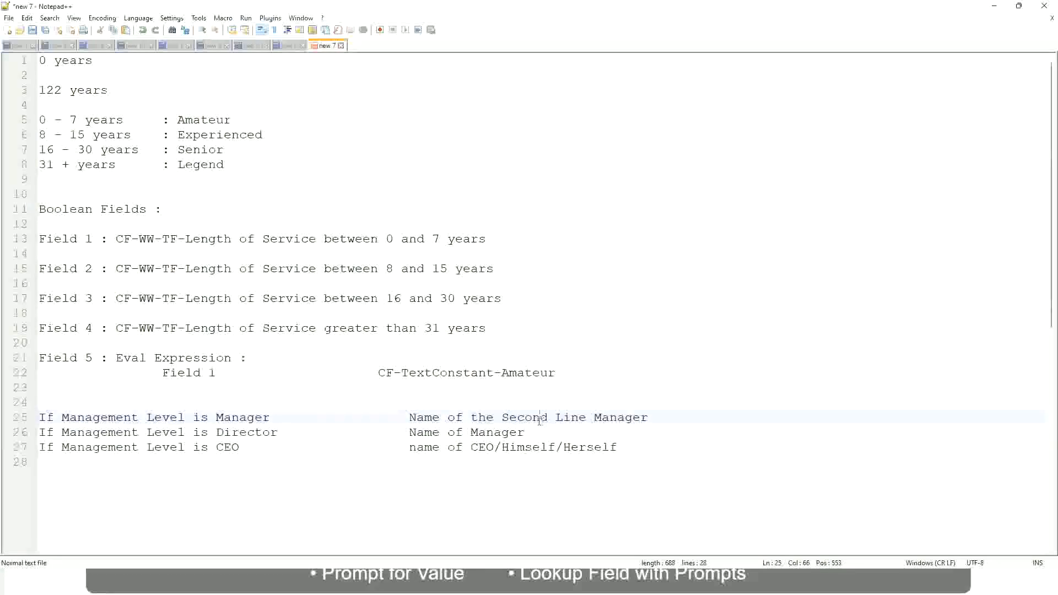
left_click(275, 417)
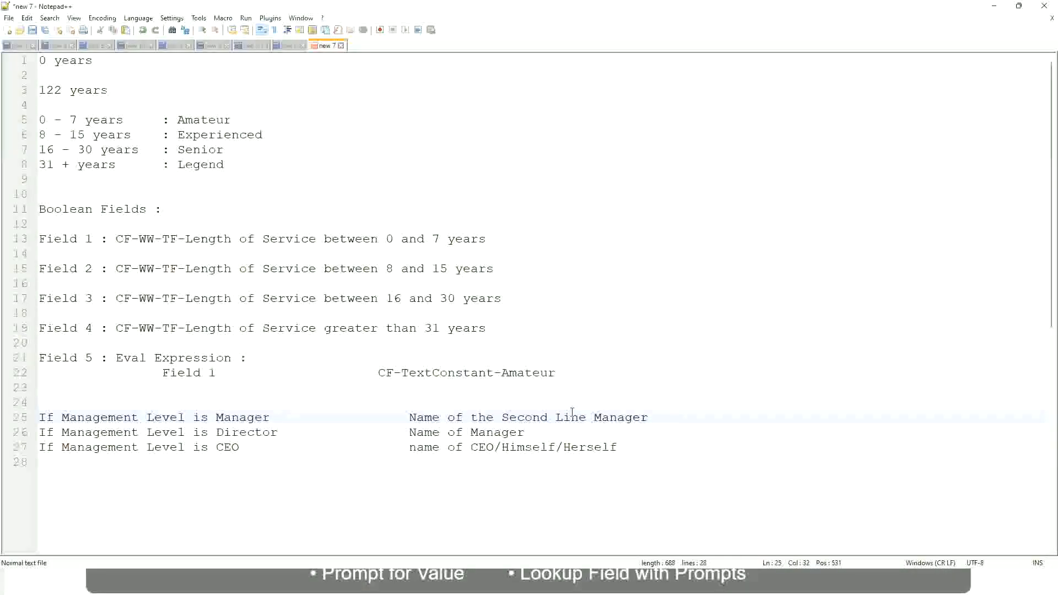
left_click(542, 417)
left_click_drag(578, 417, 586, 417)
left_click(664, 415)
left_click(624, 415)
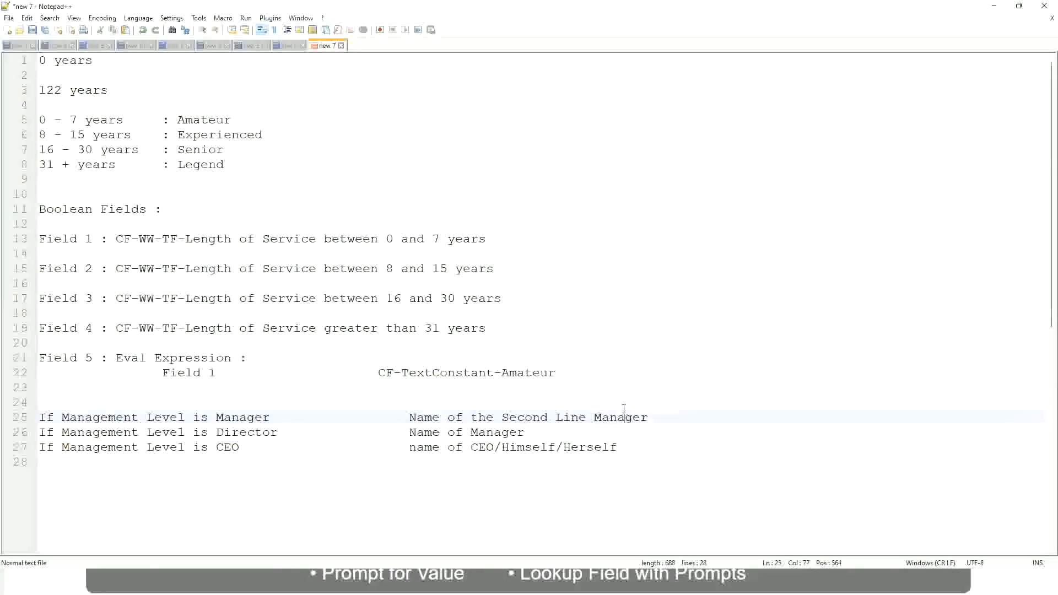
Compare the fixed experience band labels on lines 5 to 8 with the name-based results of the management level conditions.
double_click(201, 121)
double_click(201, 135)
double_click(201, 152)
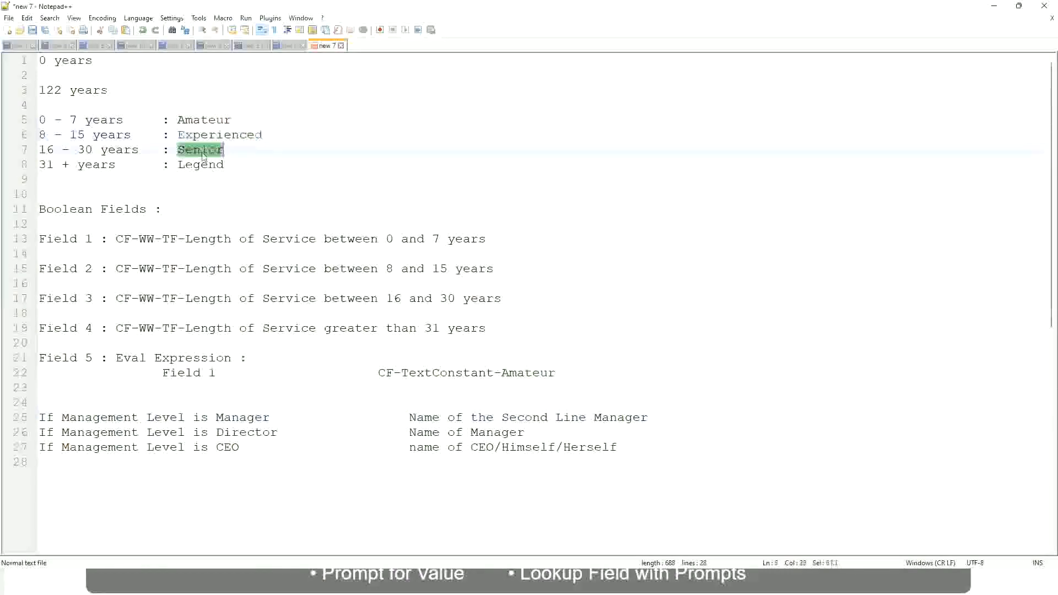
left_click(202, 164)
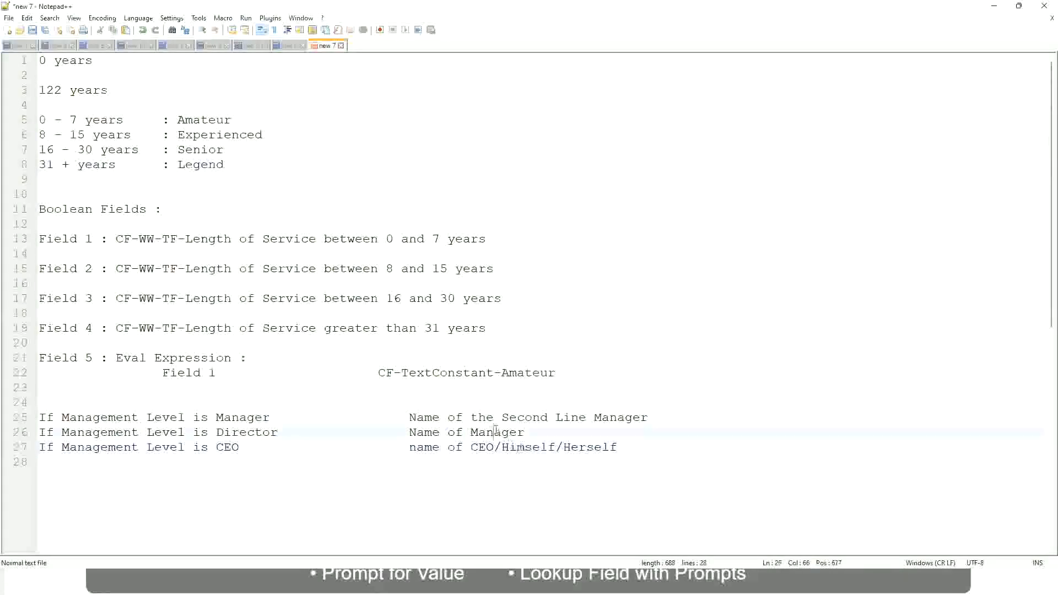
left_click(508, 419)
left_click(288, 439)
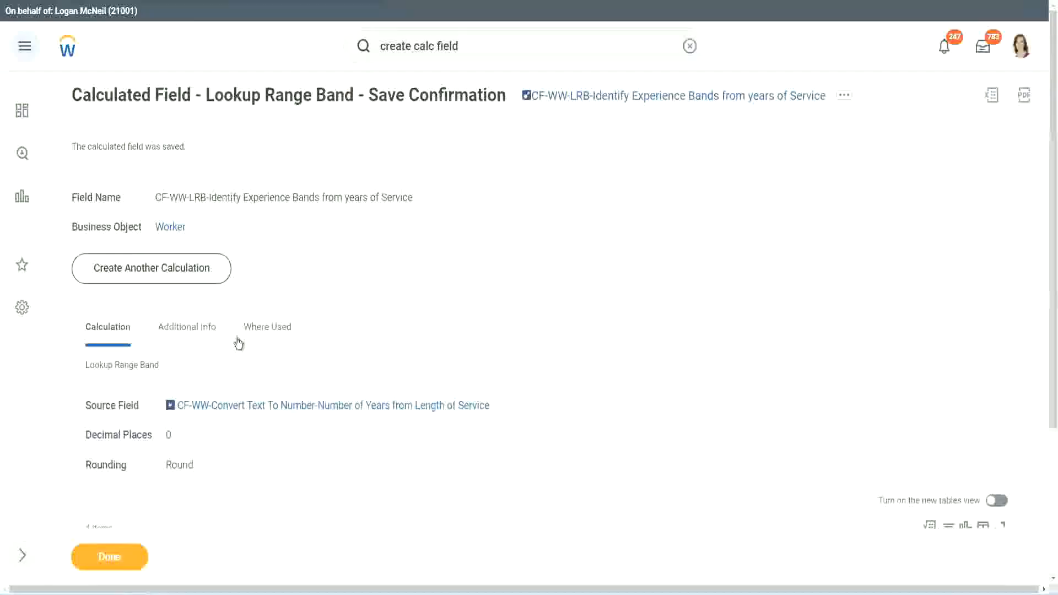
Switch to Workday and close the save confirmation of the Lookup Range Band calculated field for experience bands.
scroll(392, 187, "down", 5)
scroll(411, 212, "up", 5)
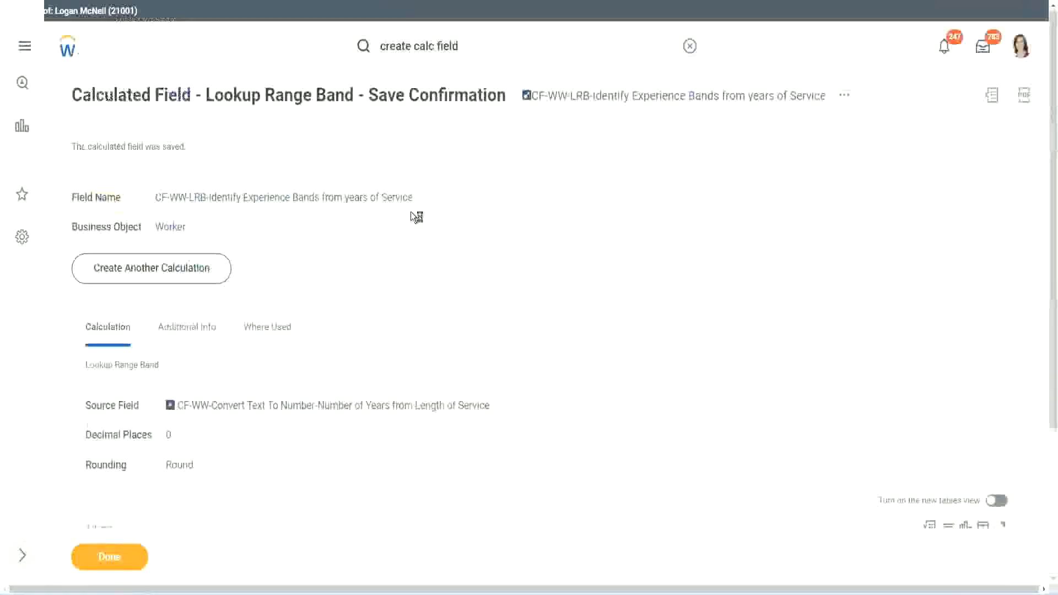
right_click(621, 103)
left_click(655, 165)
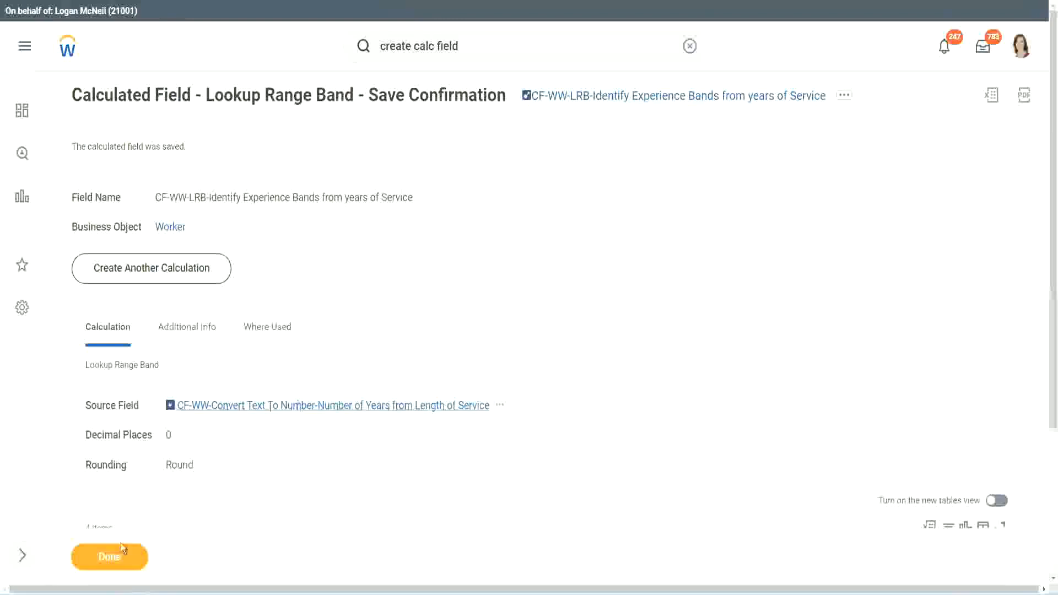
left_click(100, 562)
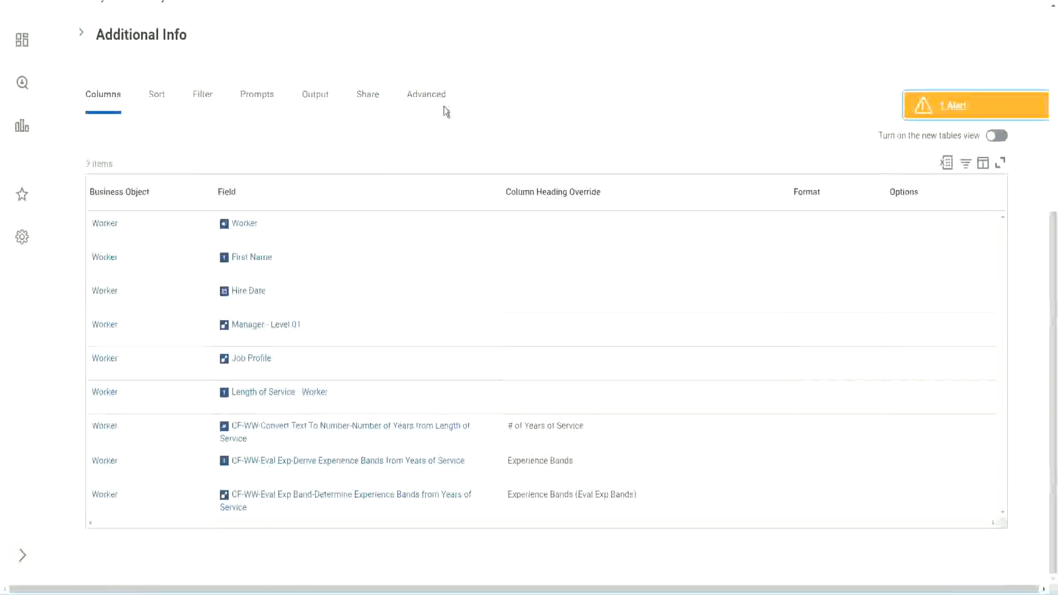
Open the WW Employee Details custom report for editing.
scroll(461, 149, "up", 6)
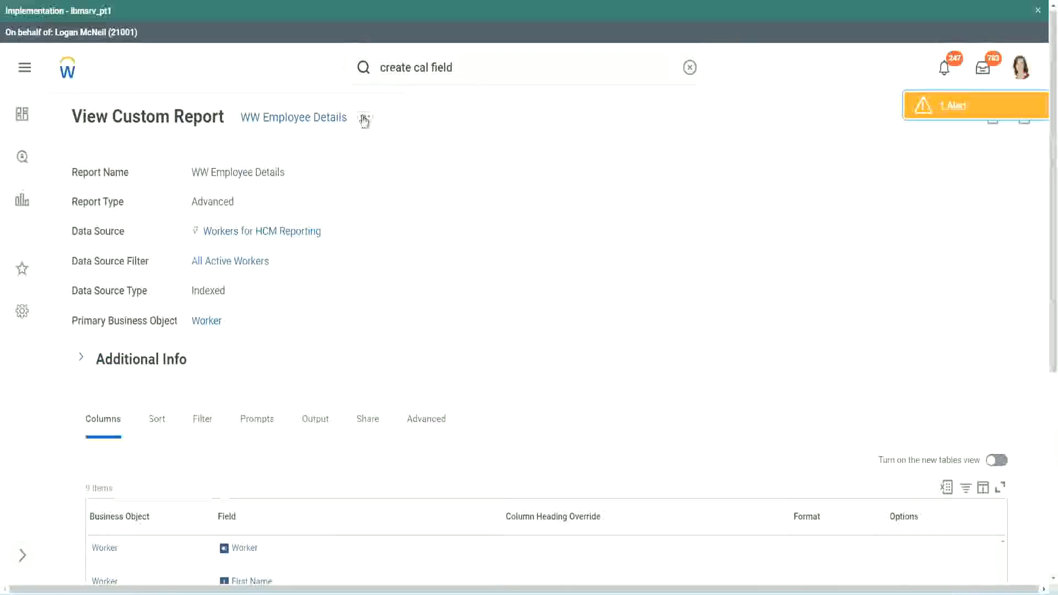
left_click(365, 118)
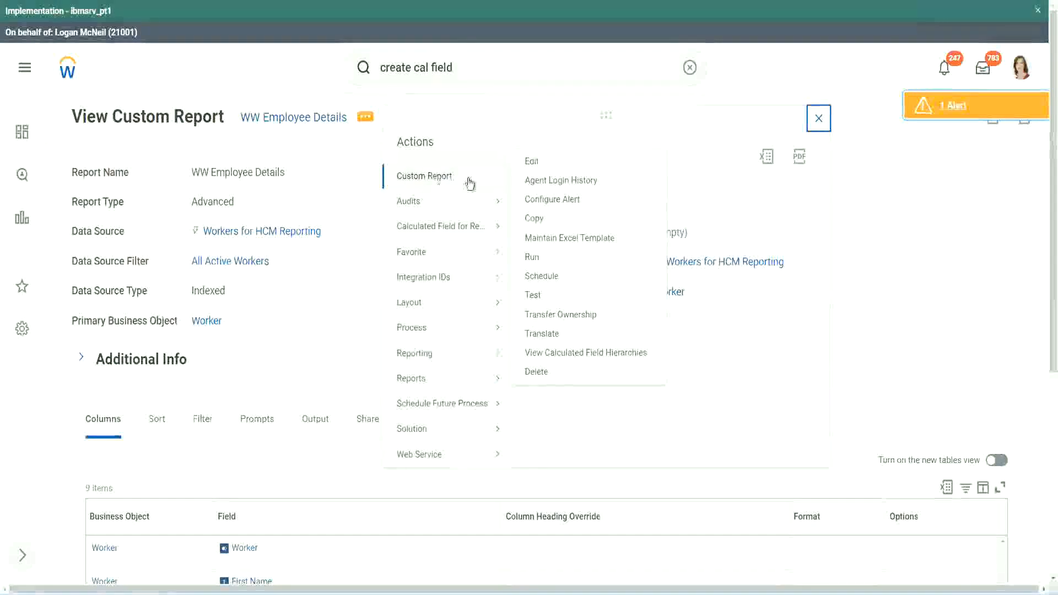
left_click(538, 163)
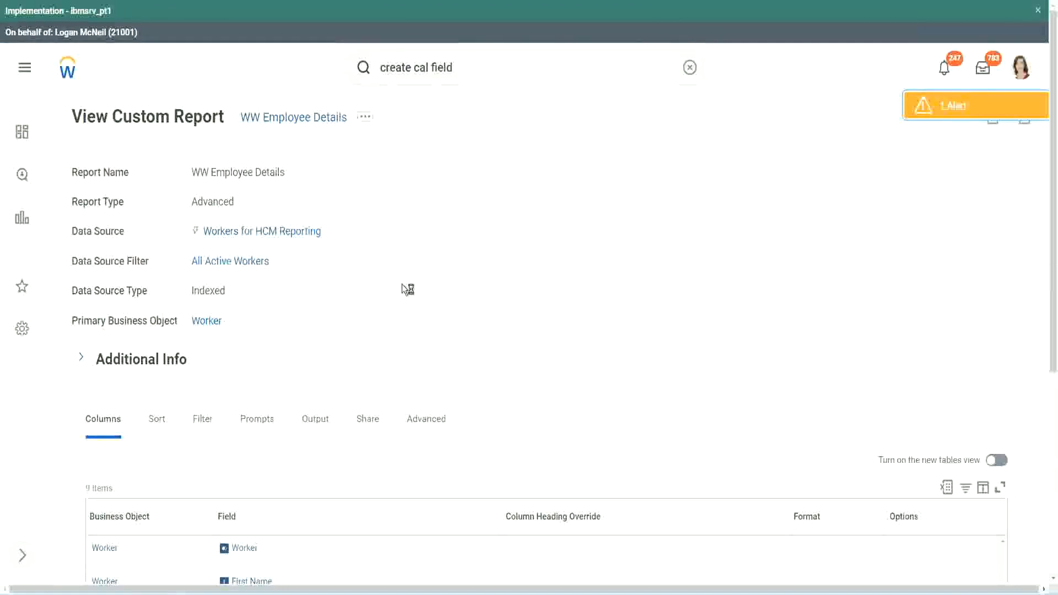
Add a Worker column at the end of the report using the field CF-WW-LRB-Identify Experience Bands from years of Service.
scroll(403, 286, "down", 5)
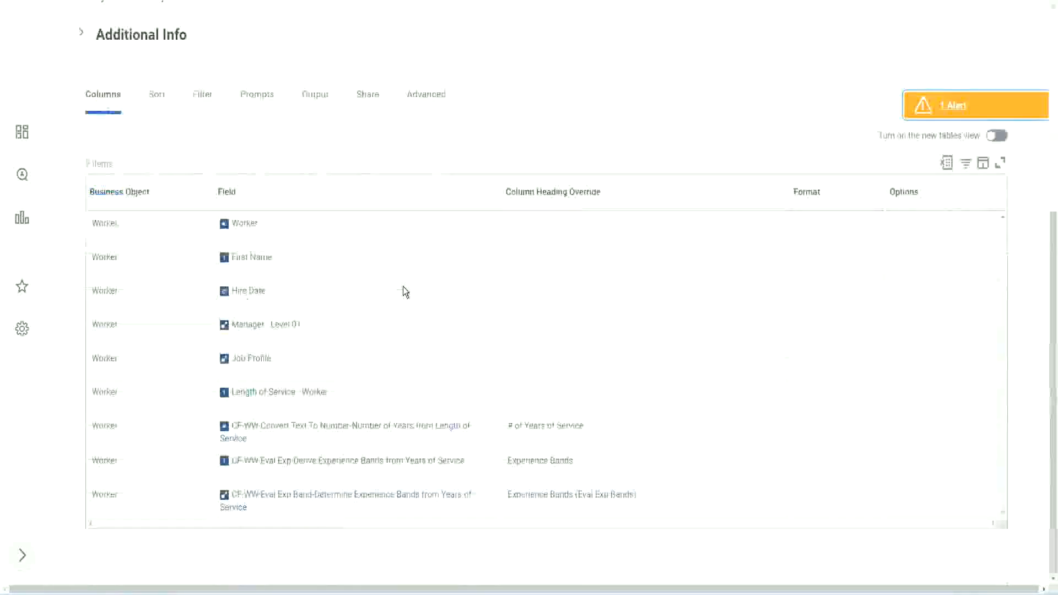
scroll(396, 307, "down", 7)
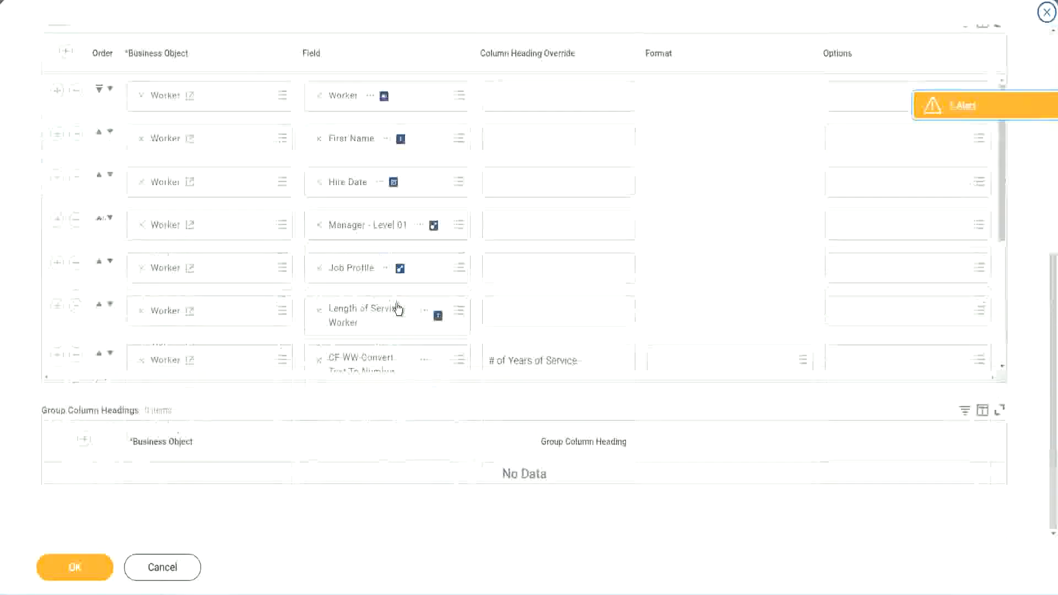
scroll(243, 319, "down", 4)
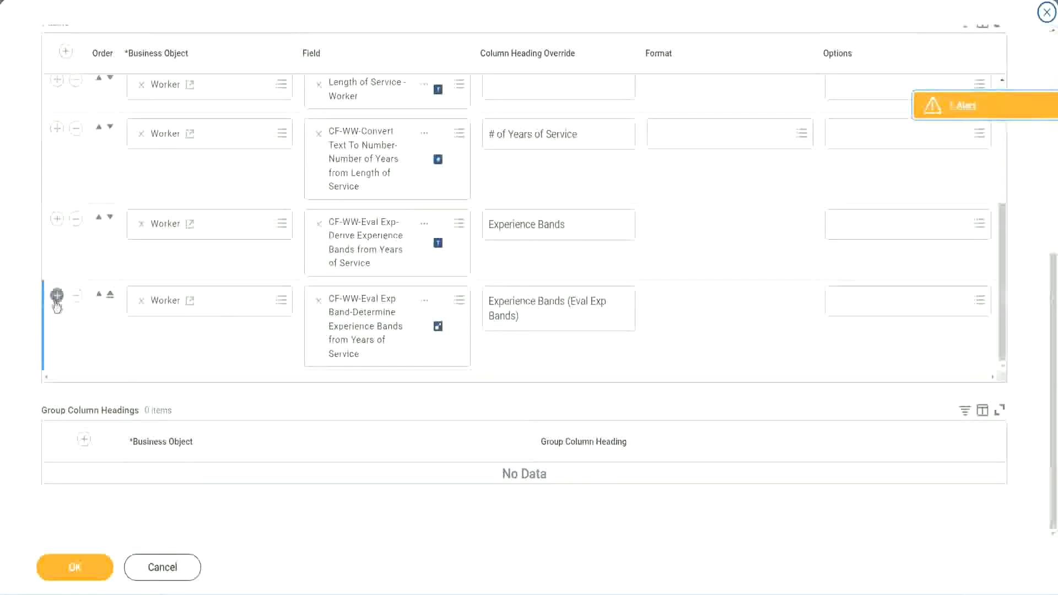
left_click(56, 296)
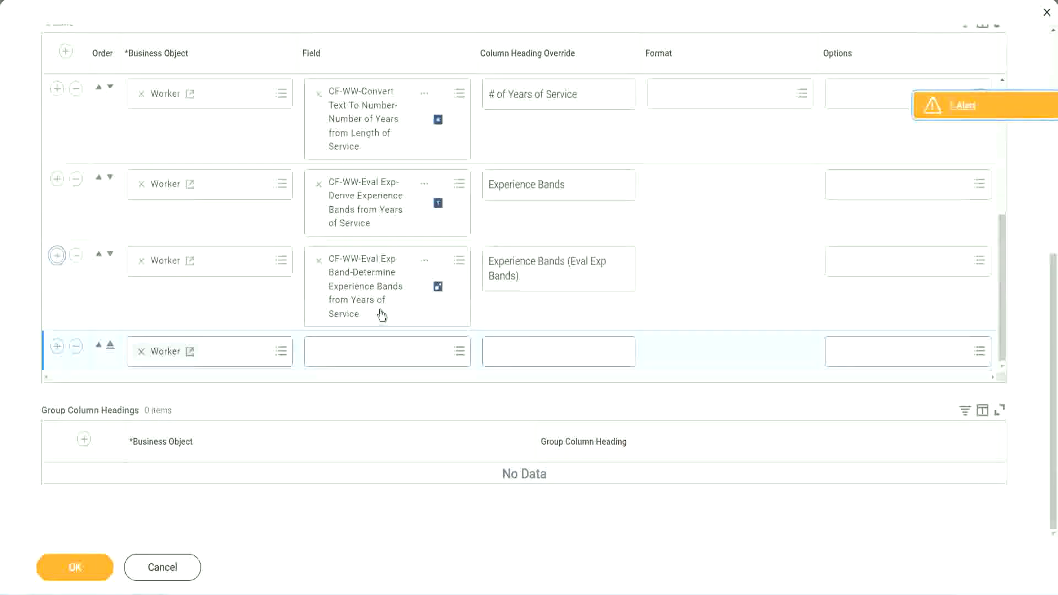
left_click(359, 352)
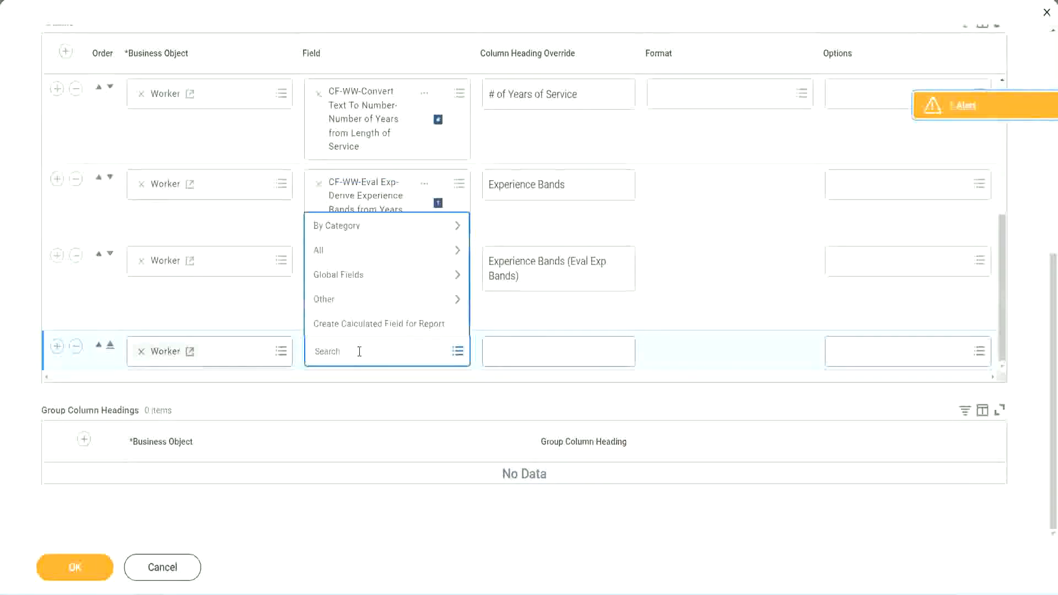
key("ctrl+v")
key("Return")
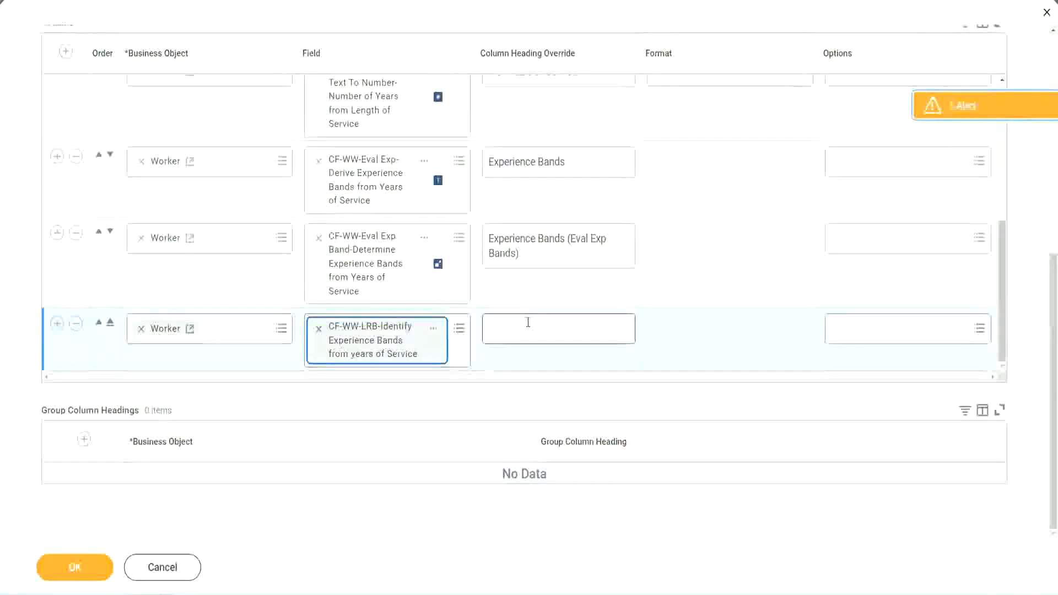
Set the new lookup range band column's heading override to "Experience Bands (LRB)".
left_click(527, 322)
type("Ex")
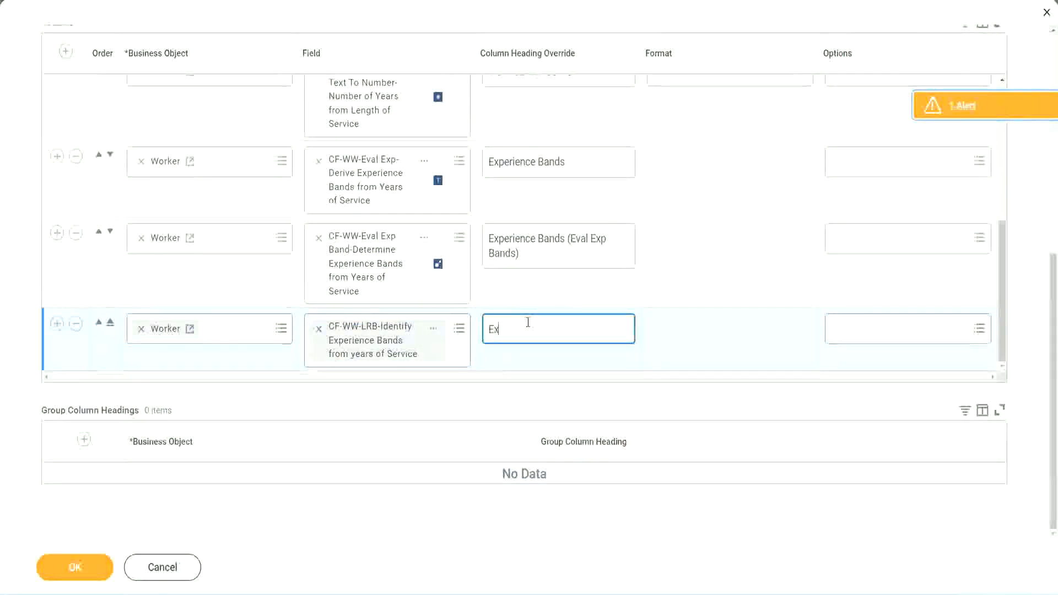
type("perienc")
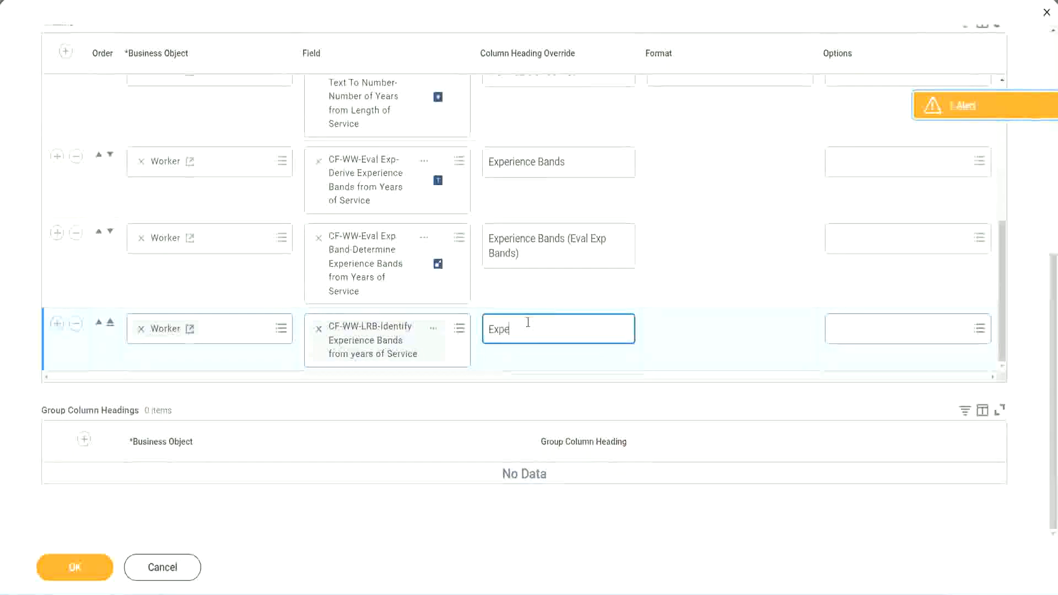
key("BackSpace")
key("BackSpace")
key("BackSpace")
key("BackSpace")
key("BackSpace")
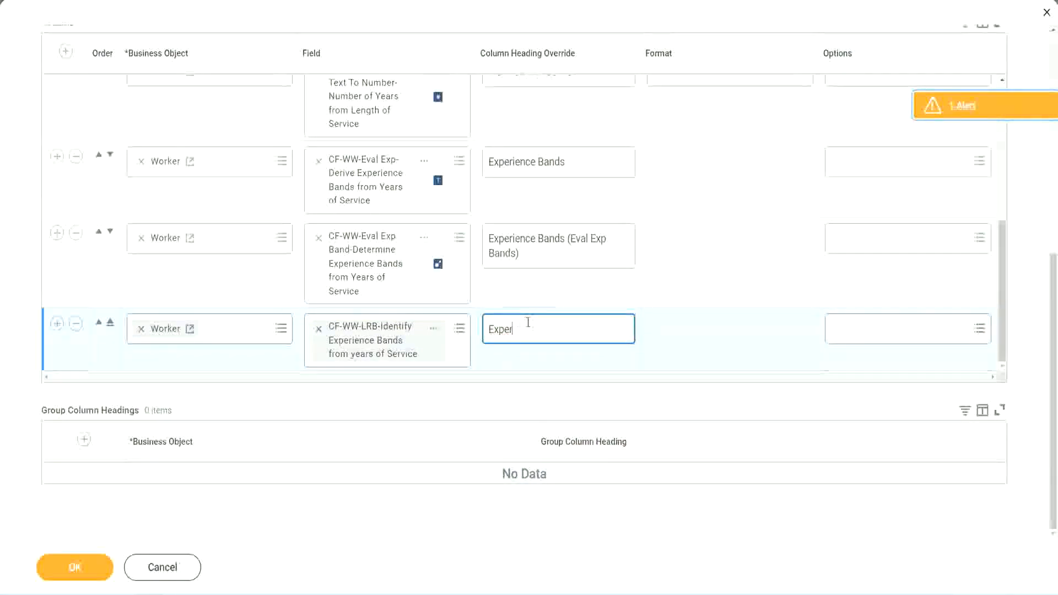
type("rience Bands (LRB)")
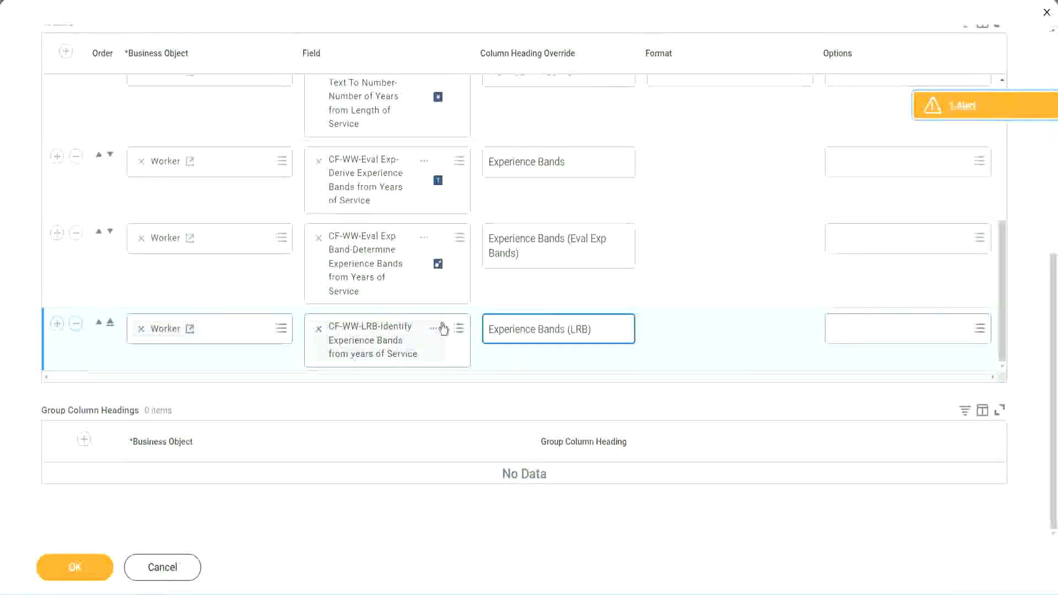
Save the report definition and run WW Employee Details with the worker type prompts left blank.
left_click(93, 578)
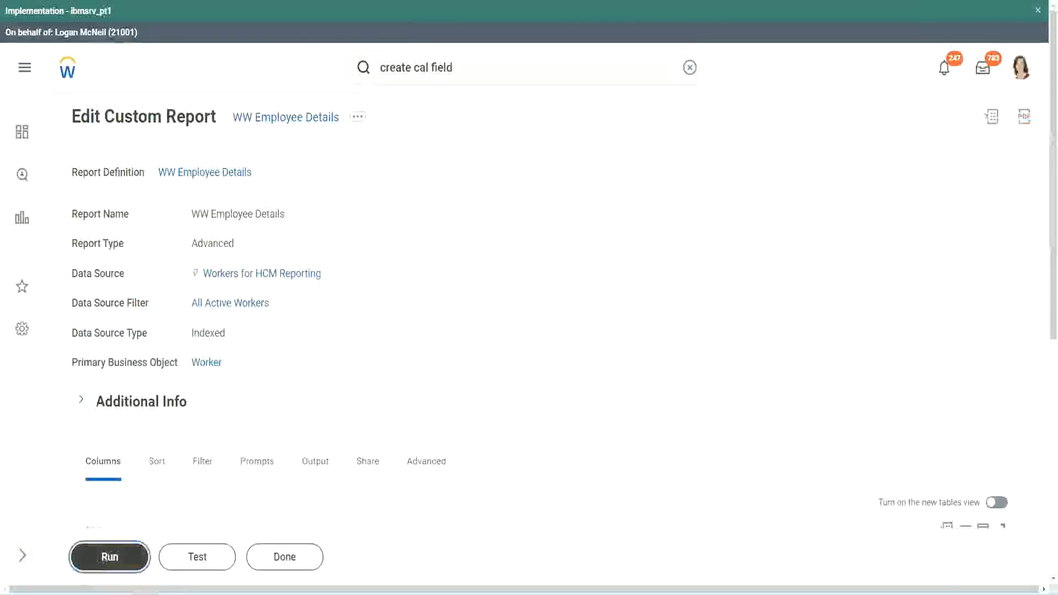
left_click(110, 556)
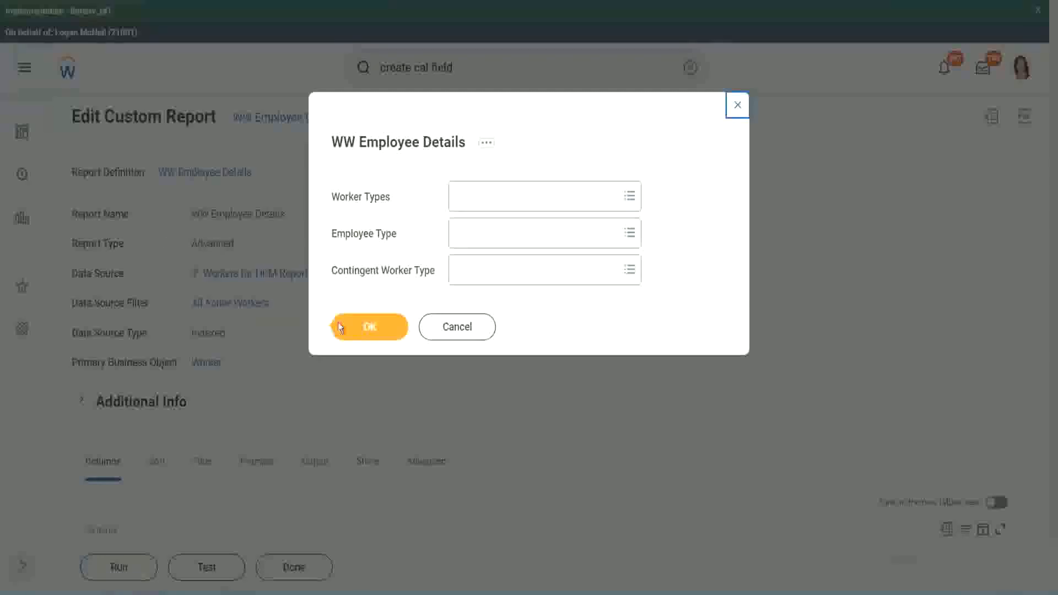
left_click(375, 330)
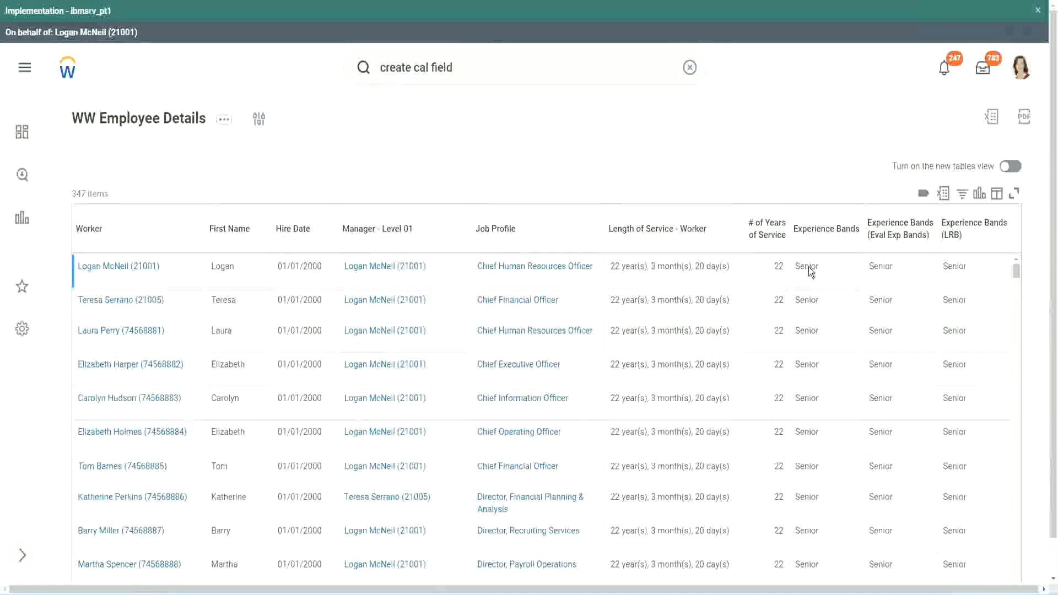
Compare the Experience Bands, Experience Bands (Eval Exp Bands) and Experience Bands (LRB) values across the workers in the report output.
double_click(809, 267)
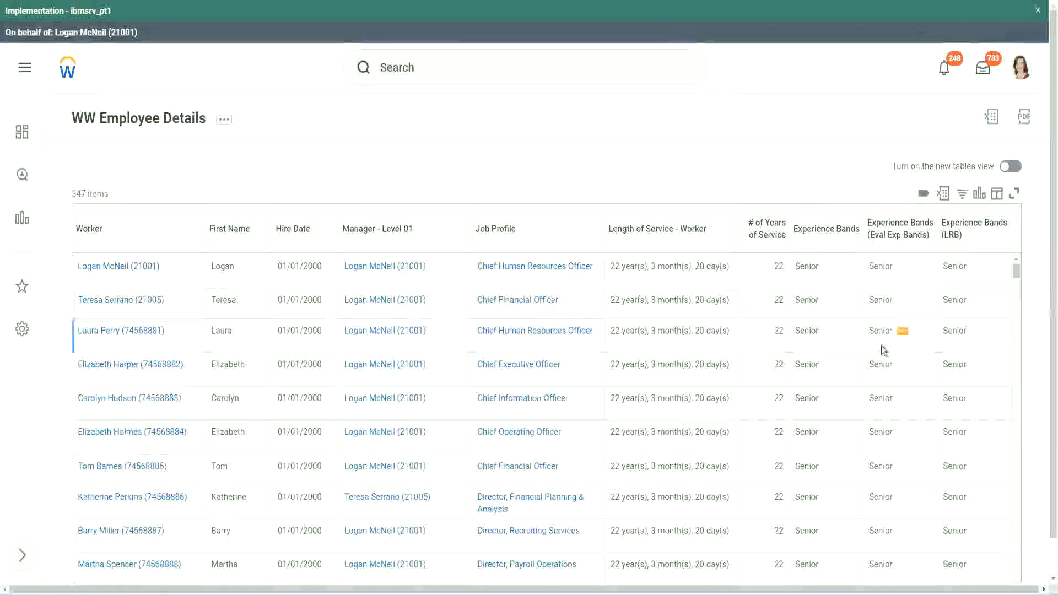
scroll(881, 346, "down", 5)
scroll(875, 373, "down", 2)
scroll(876, 376, "down", 3)
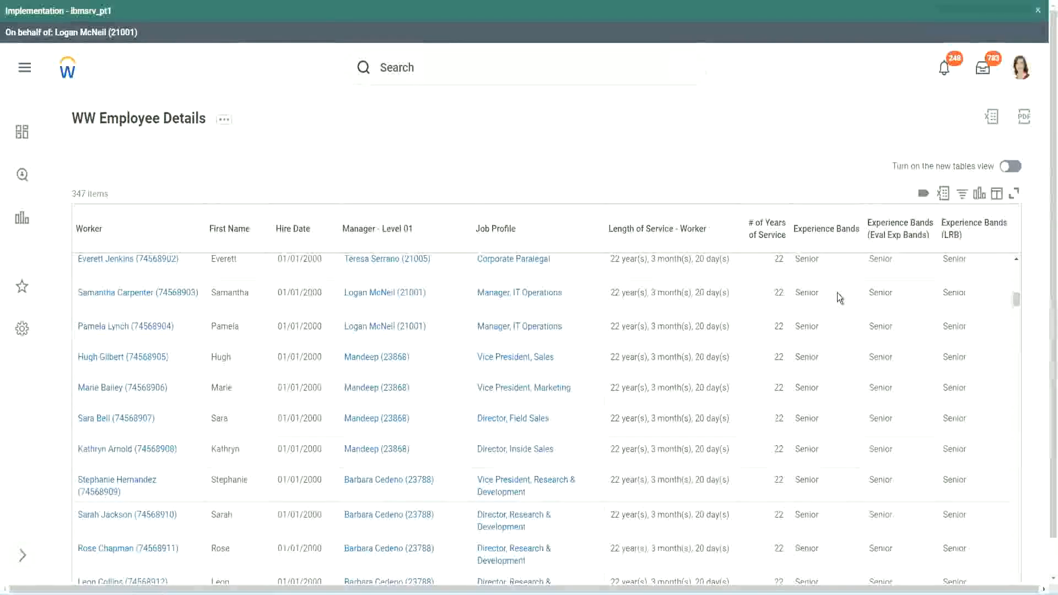
scroll(832, 452, "down", 3)
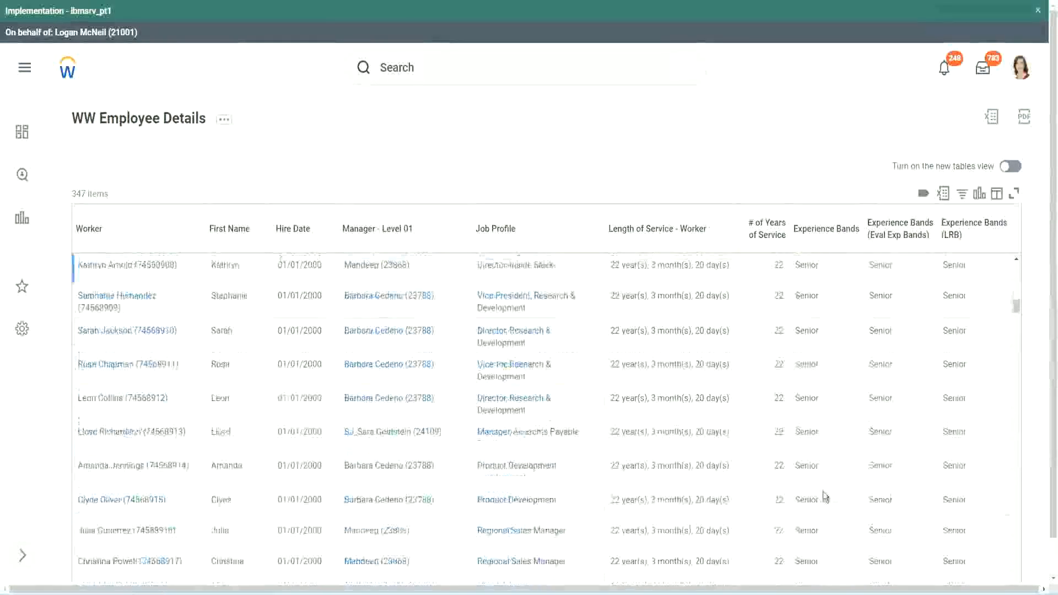
scroll(828, 393, "down", 1)
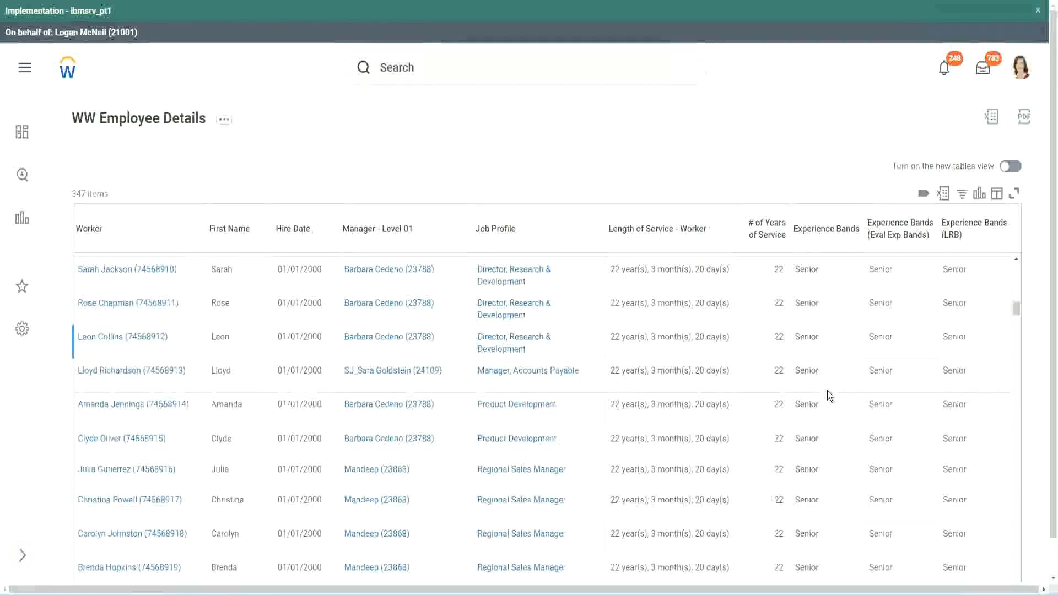